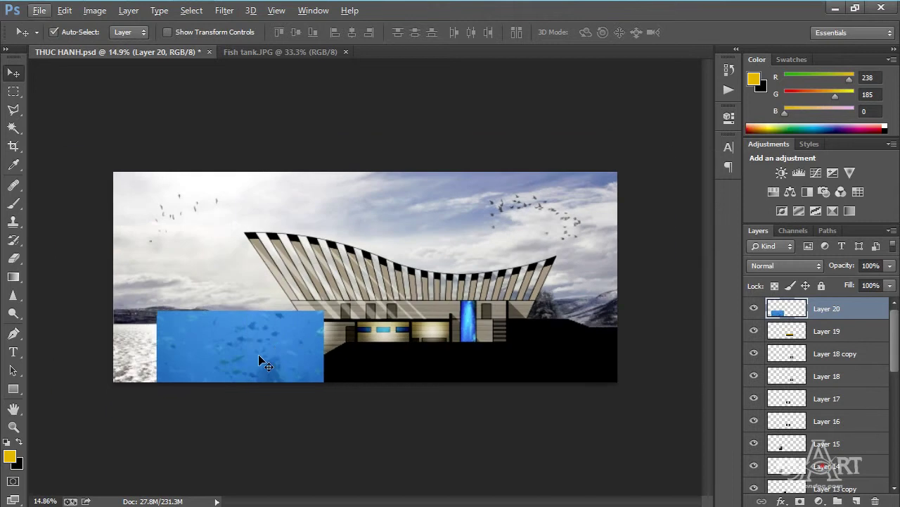
Step: Fit the underwater fish picture on Layer 20 below the horizon, scaling it to span from the canvas edge to the building's outer wall
key("ctrl+0")
scroll(158, 369, "up", 4)
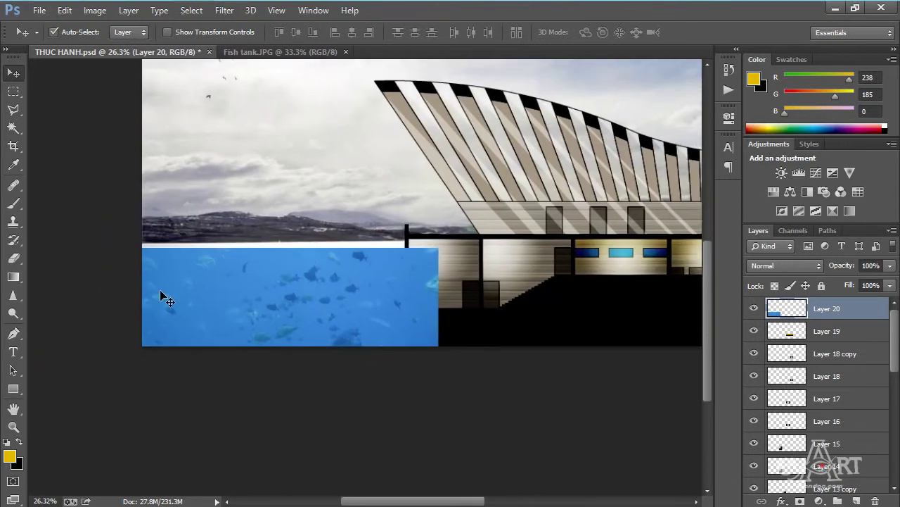
left_click_drag(169, 292, 168, 279)
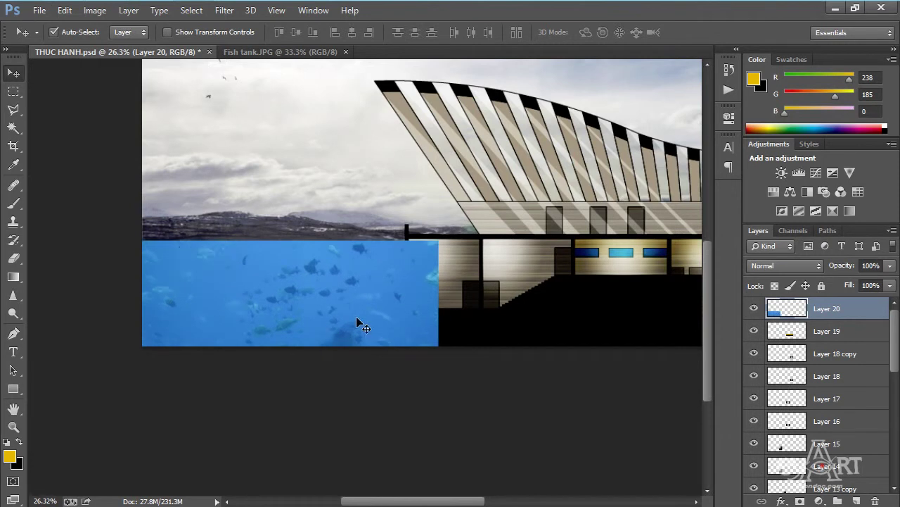
key("ctrl+t")
left_click_drag(440, 464, 404, 394)
key("Return")
key("ctrl+0")
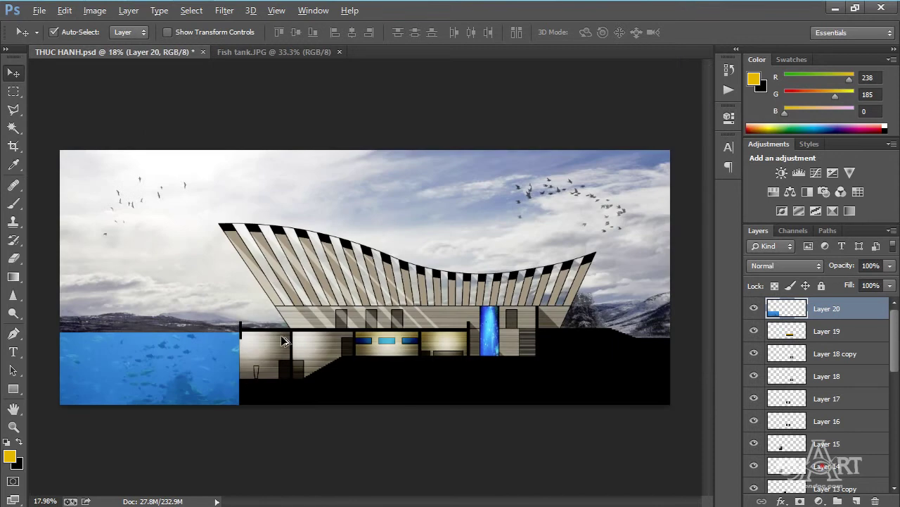
key("alt")
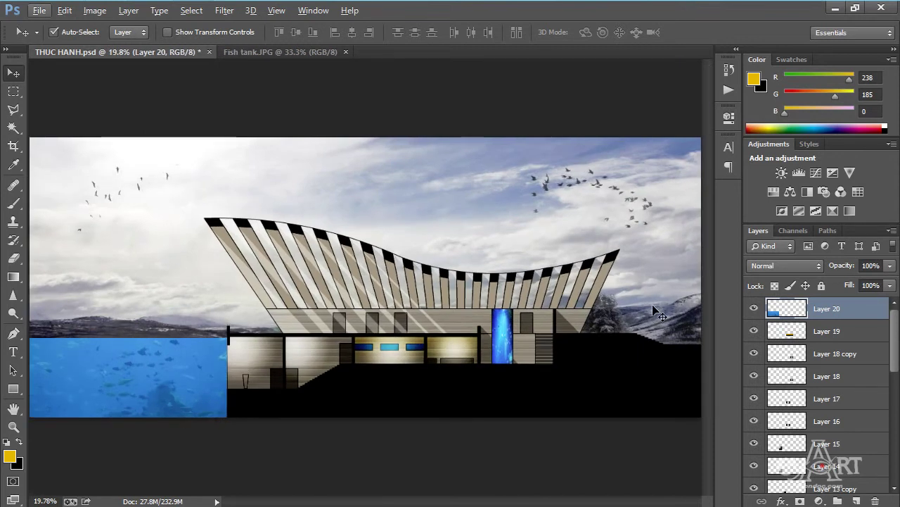
key("alt")
Step: Trim Layer 20 along the building's outer wall and the sloping black ground, hiding the layer while tracing the polygonal selection
left_click(755, 309)
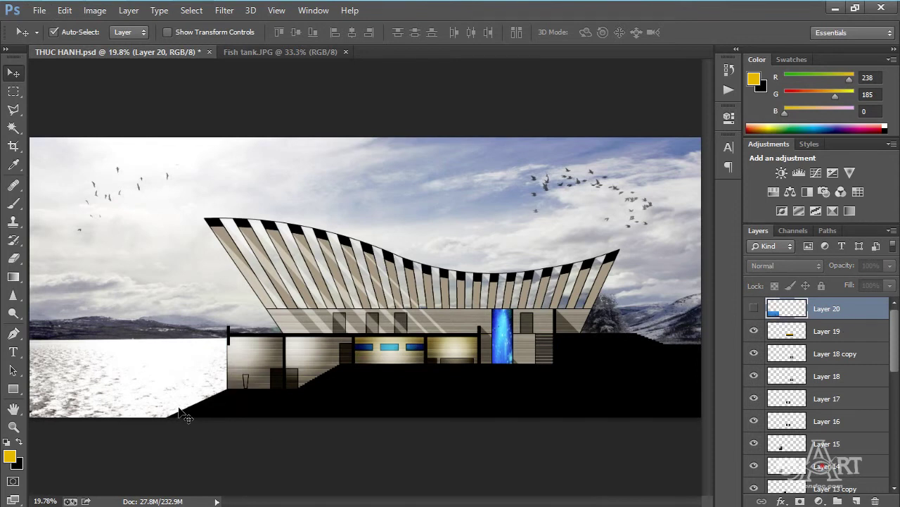
scroll(141, 418, "up", 2, "alt")
left_click_drag(233, 311, 274, 284)
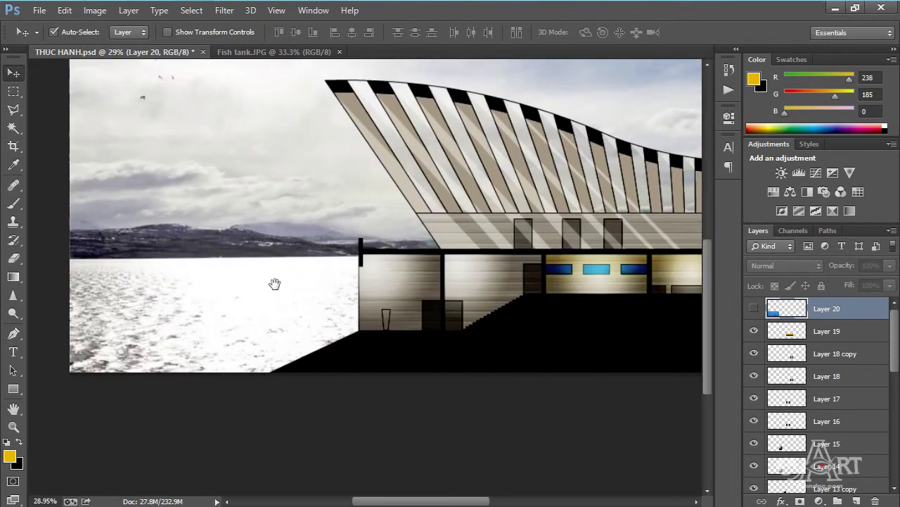
left_click(14, 109)
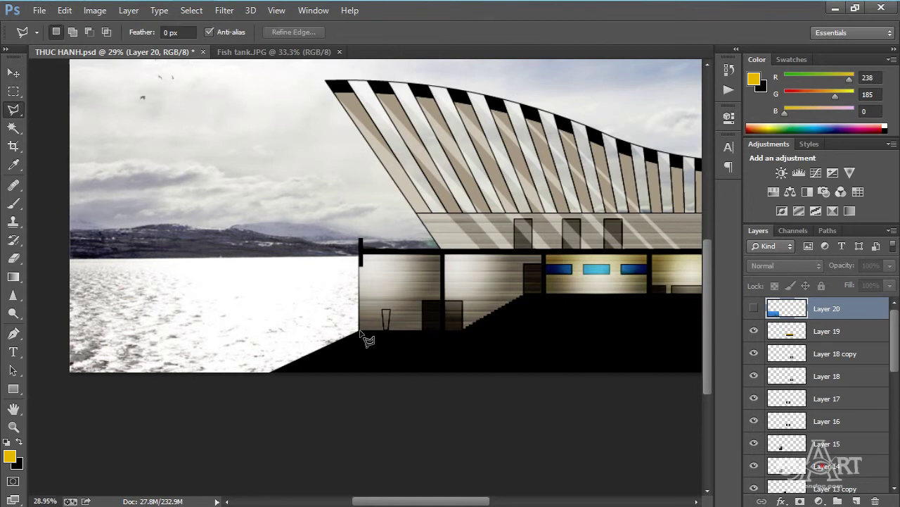
left_click(359, 241)
left_click(360, 331)
key("BackSpace")
left_click(360, 331)
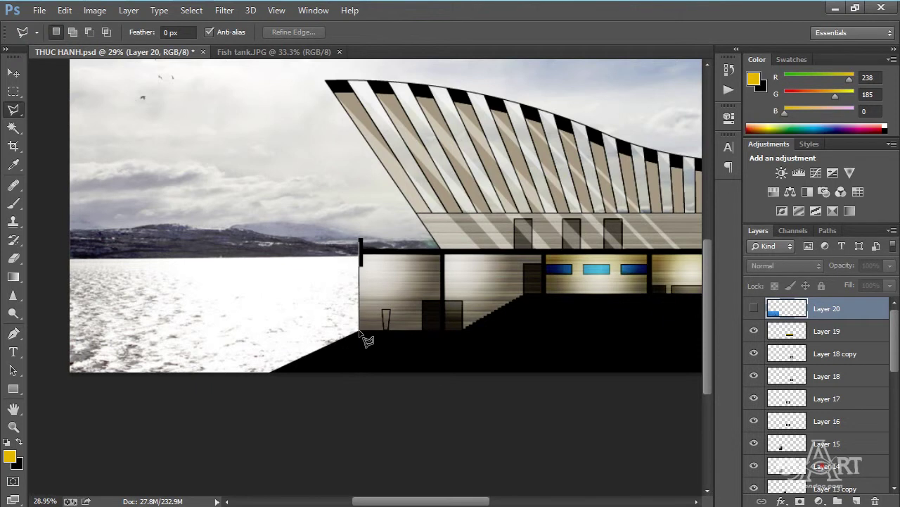
left_click(265, 374)
left_click(448, 431)
left_click(483, 315)
left_click(365, 213)
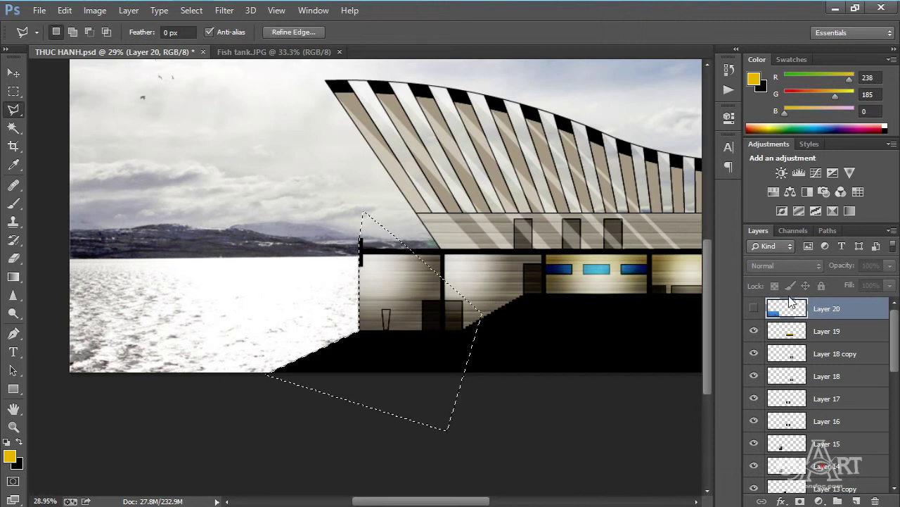
left_click(754, 309)
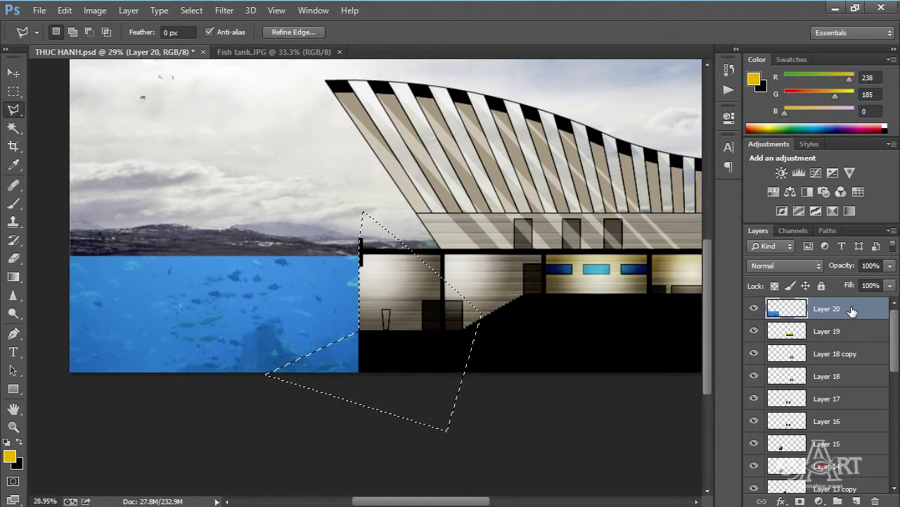
key("Delete")
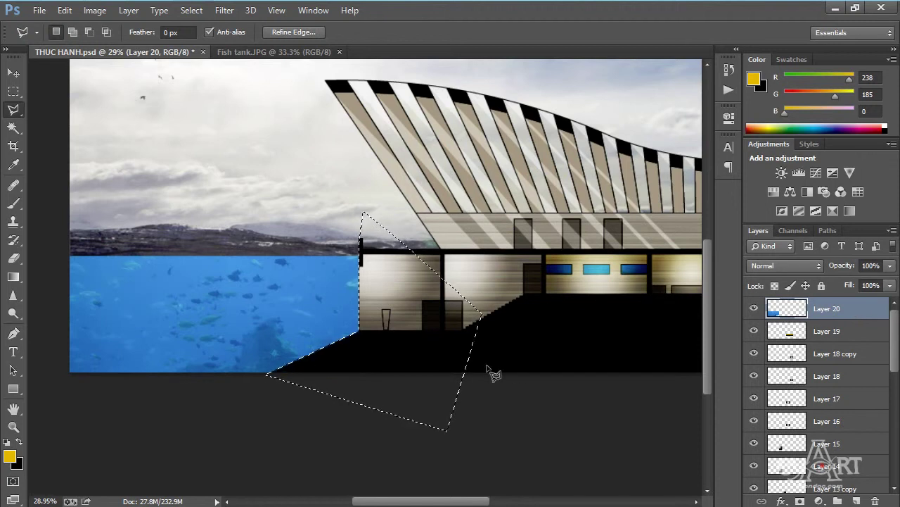
key("ctrl+d")
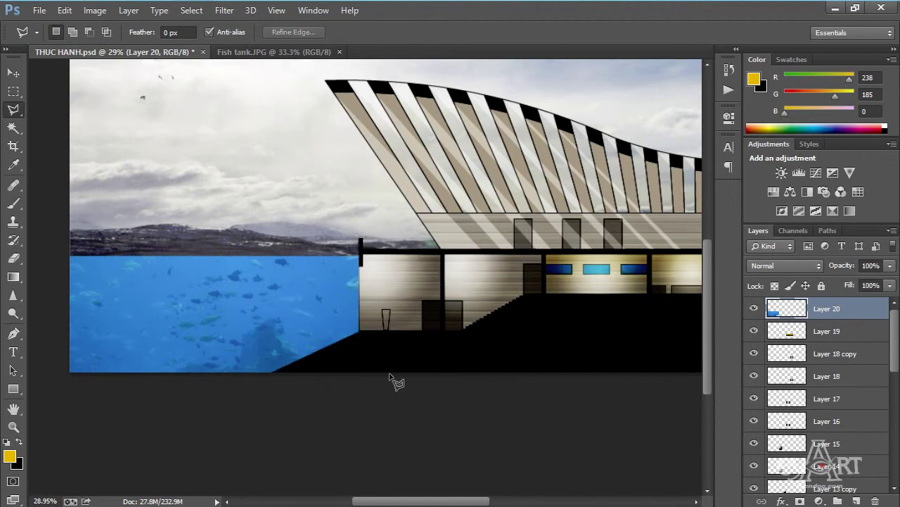
scroll(345, 373, "down", 5)
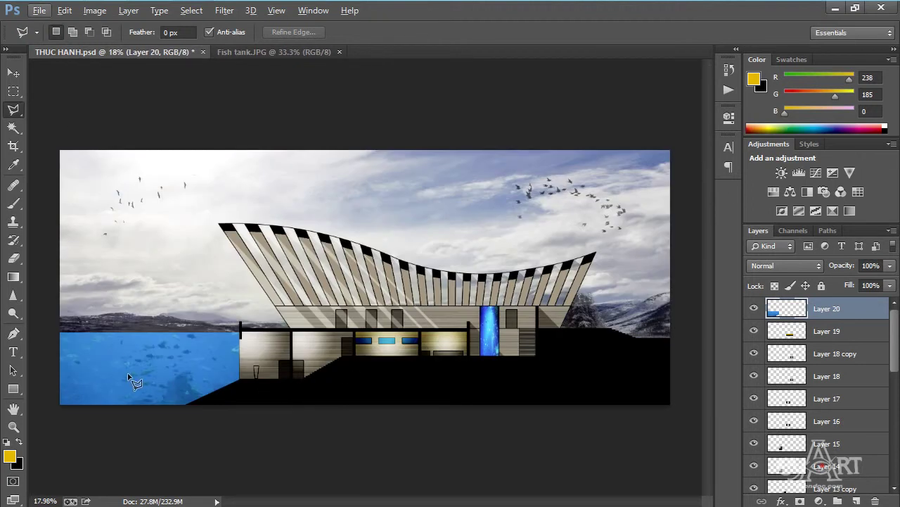
Step: Load Layer 20's pixels as a selection to check whether they extend beyond the canvas, and deselect
key("v")
key("alt+v")
key("Escape")
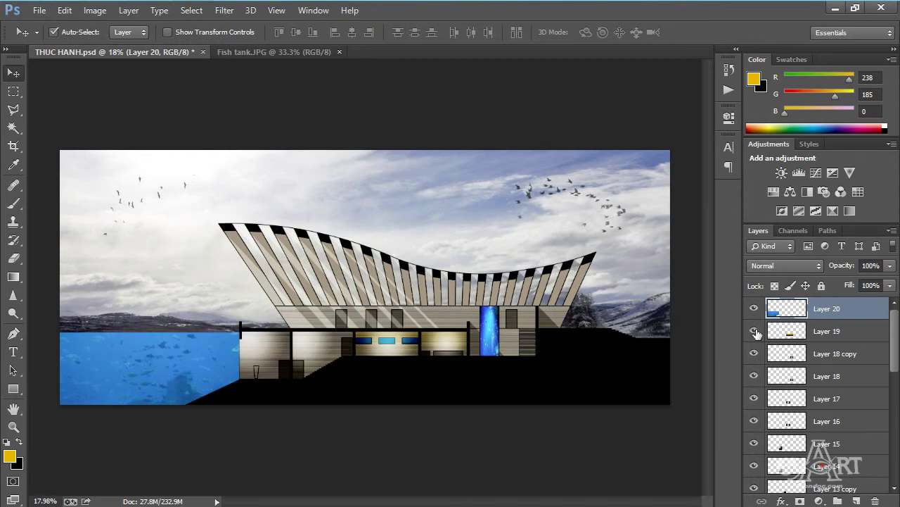
right_click(785, 312)
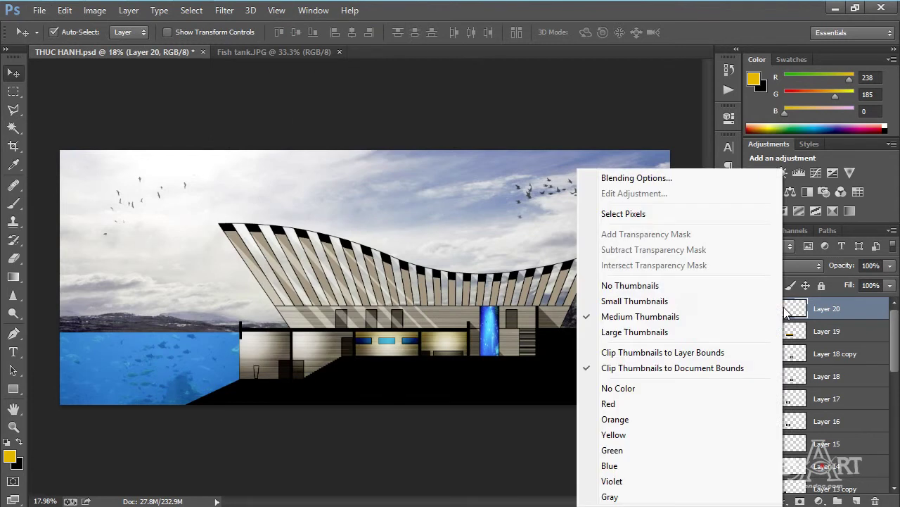
left_click(618, 216)
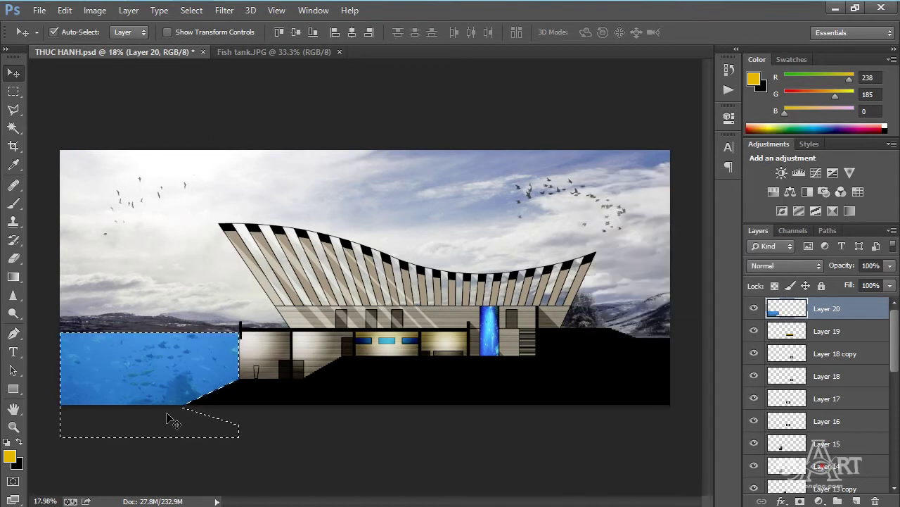
key("ctrl+d")
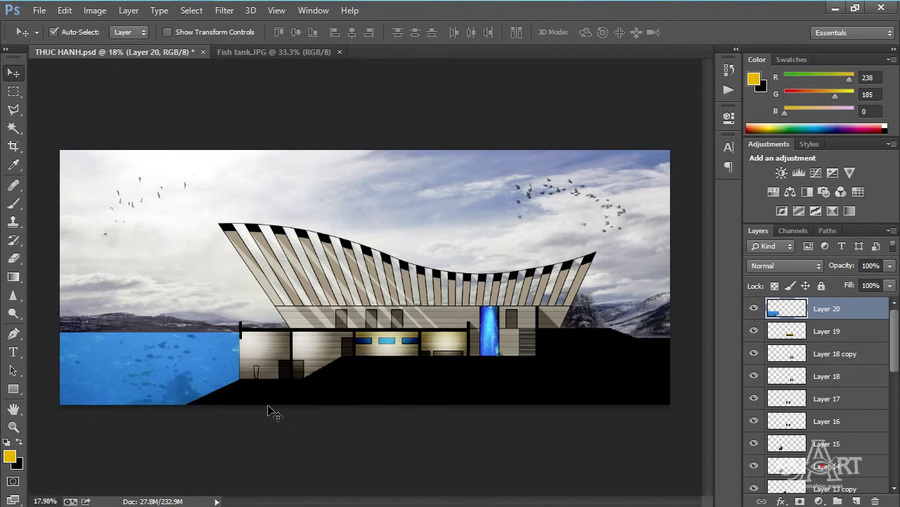
Step: Select the entire canvas, crop the image to it to remove off-canvas pixels, and deselect
key("ctrl+a")
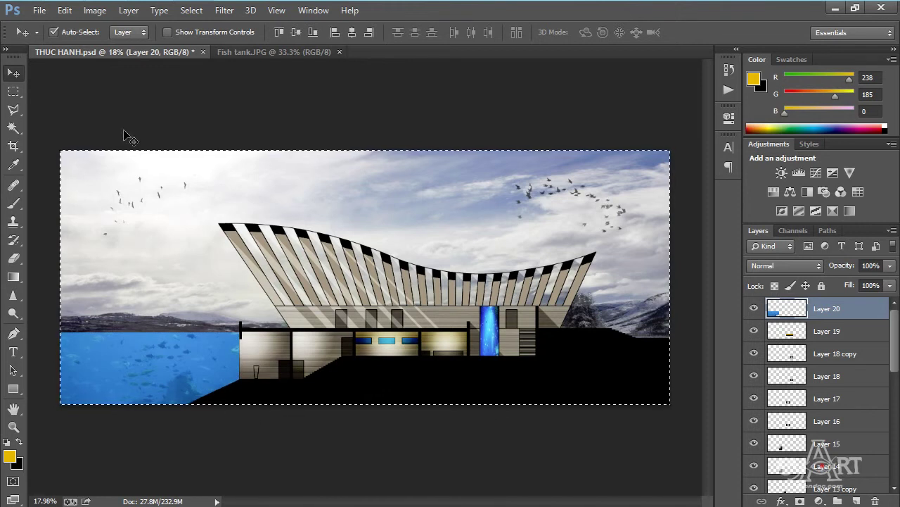
left_click(96, 11)
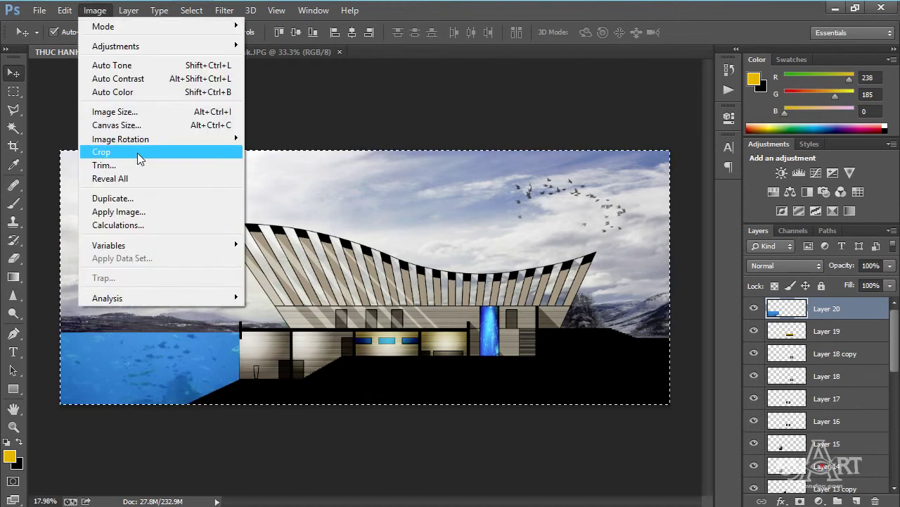
left_click(134, 151)
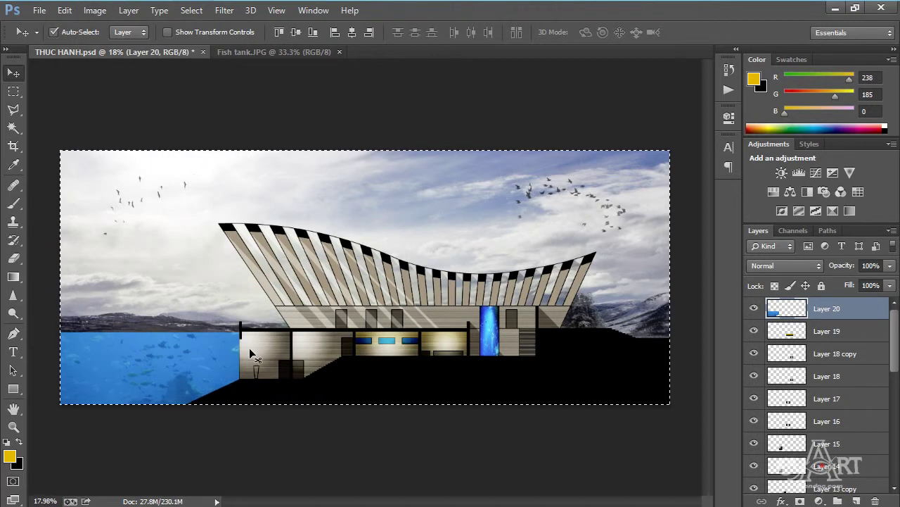
key("ctrl+d")
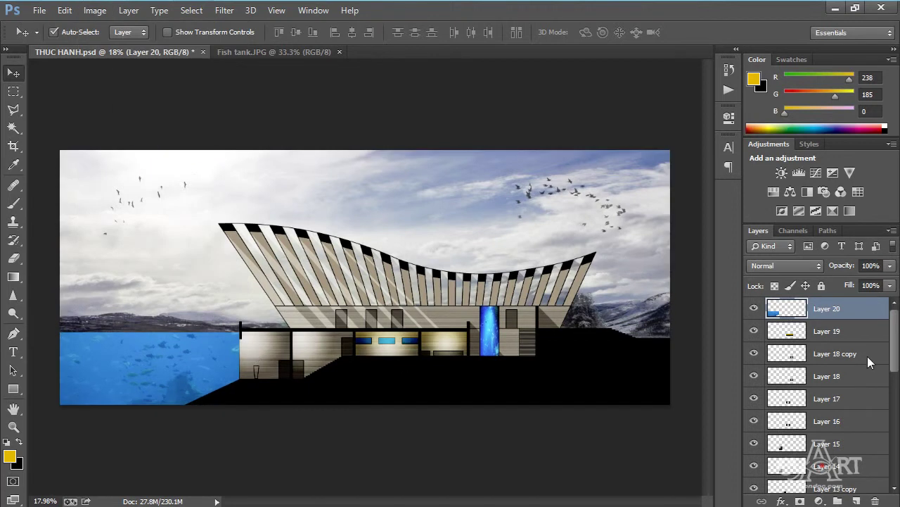
Step: Select Layer 20's pixels and set the foreground colour to black and the background colour to white (ffffff)
right_click(777, 309)
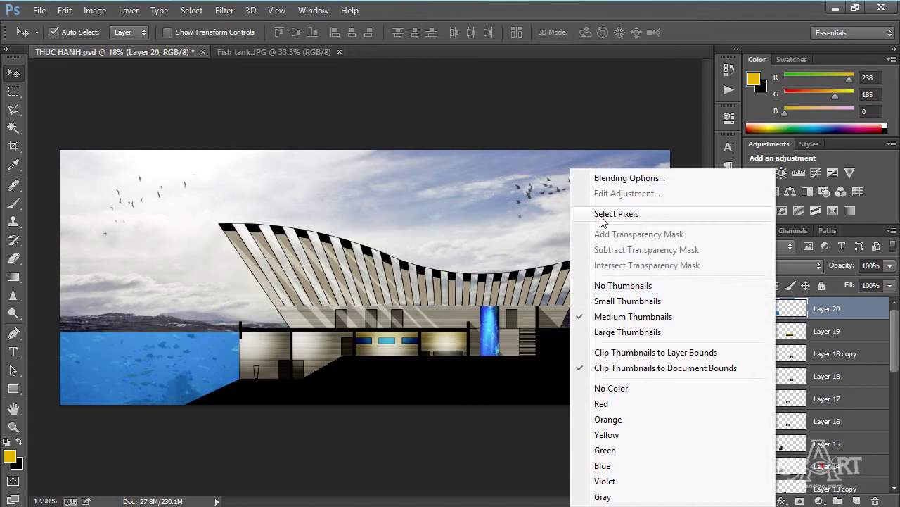
left_click(604, 215)
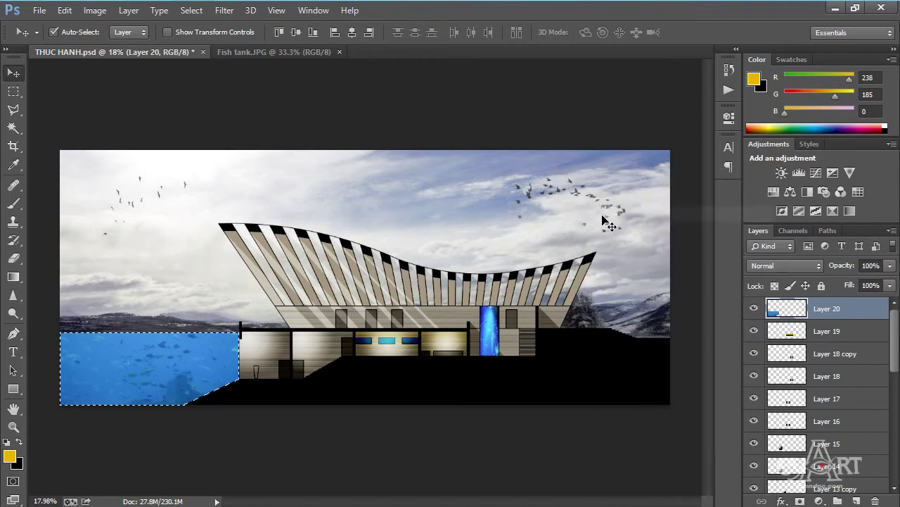
left_click(12, 277)
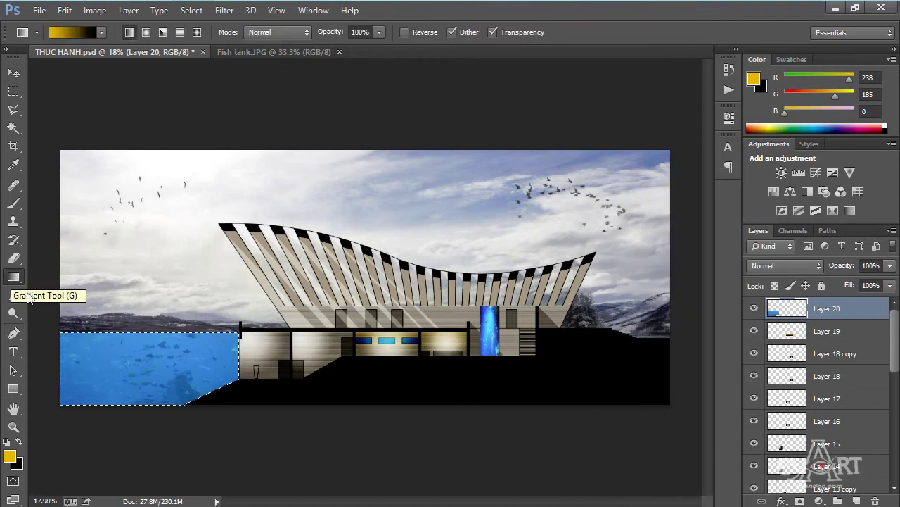
key("l")
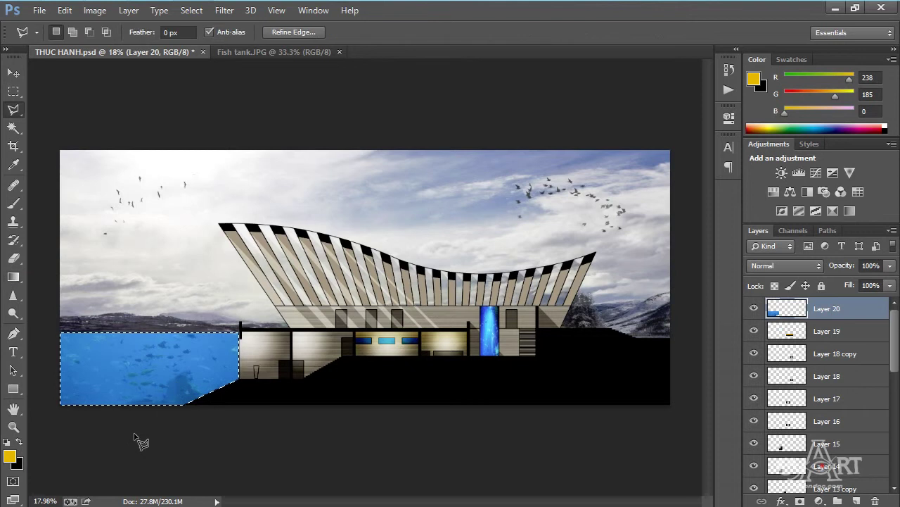
left_click(20, 439)
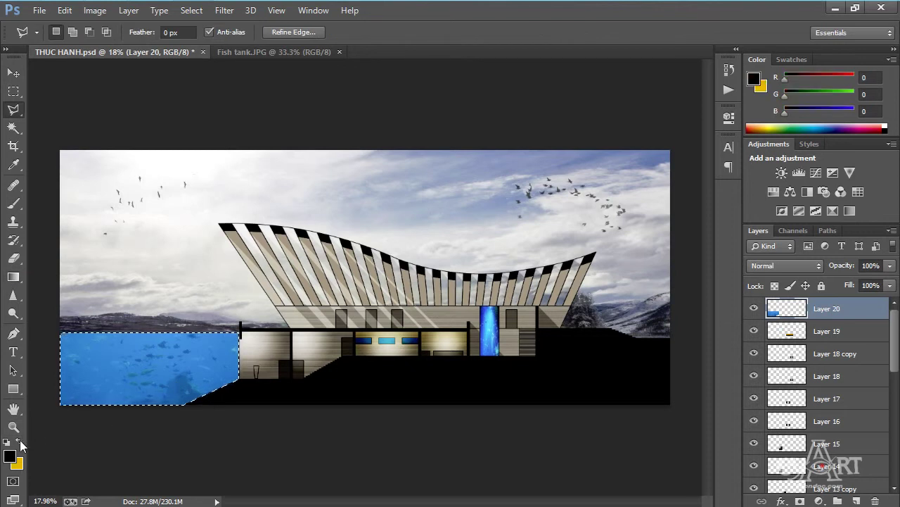
left_click(17, 464)
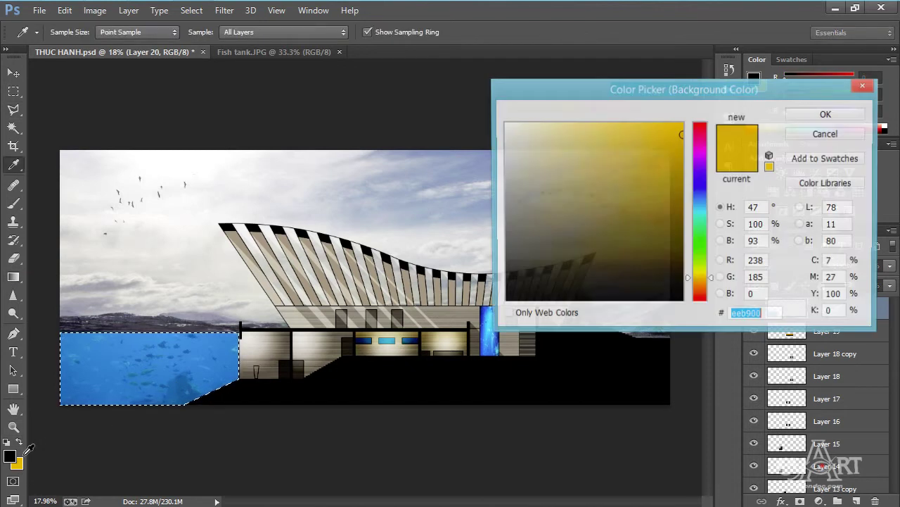
left_click_drag(511, 137, 507, 123)
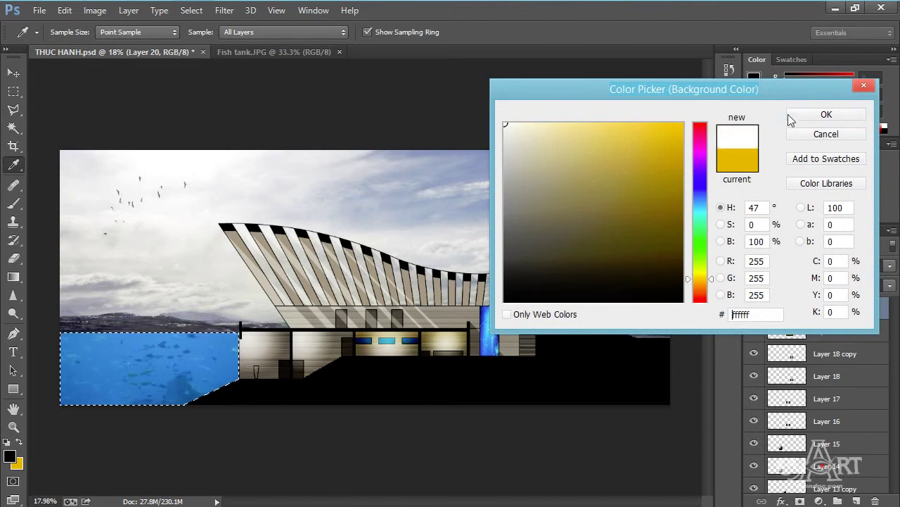
left_click(824, 115)
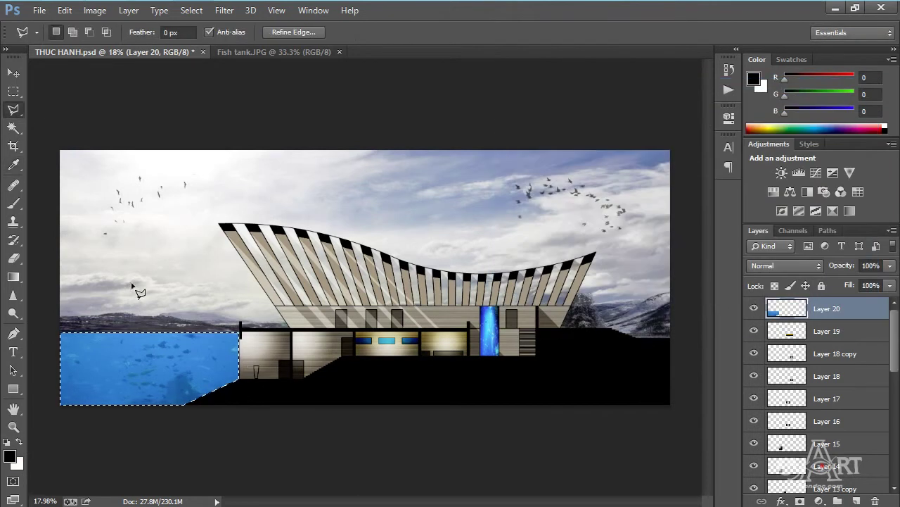
Step: Fill the selected water area on a new layer with a black-to-white linear gradient, darkest near the sloping ground, and deselect
left_click(13, 279)
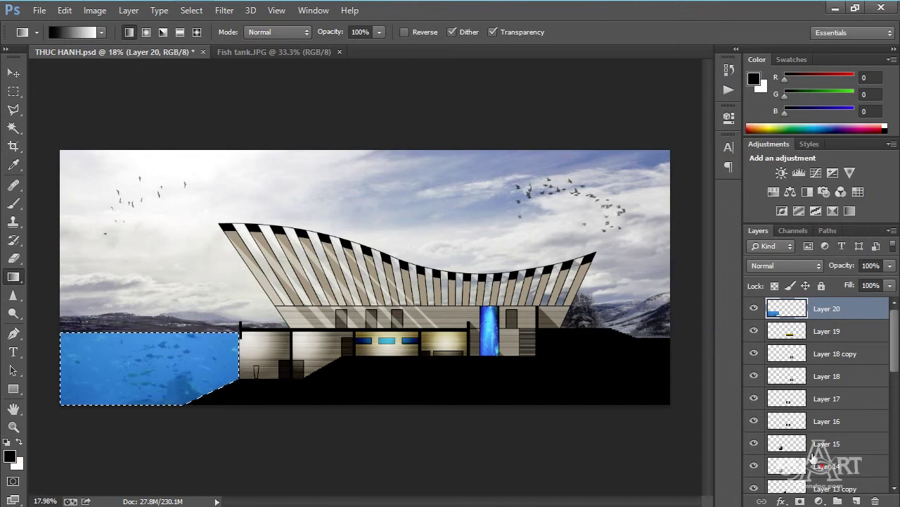
left_click(856, 500)
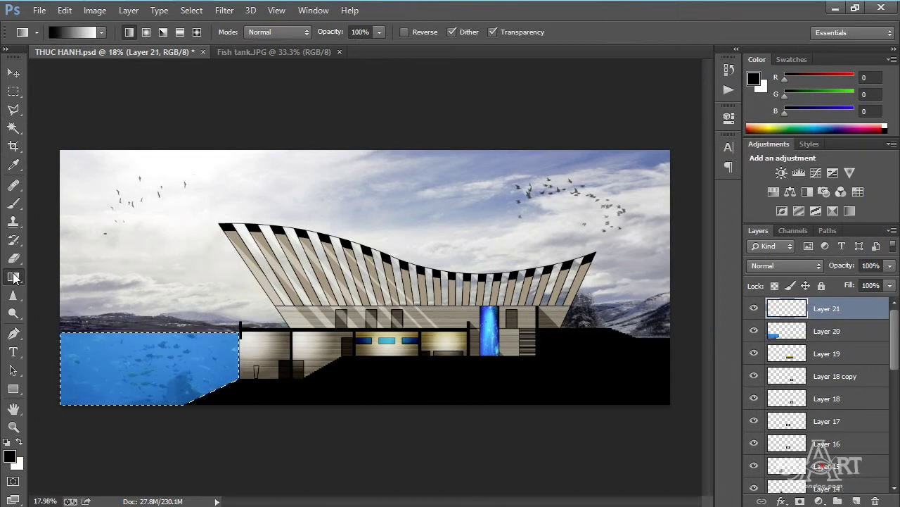
left_click_drag(204, 391, 137, 284)
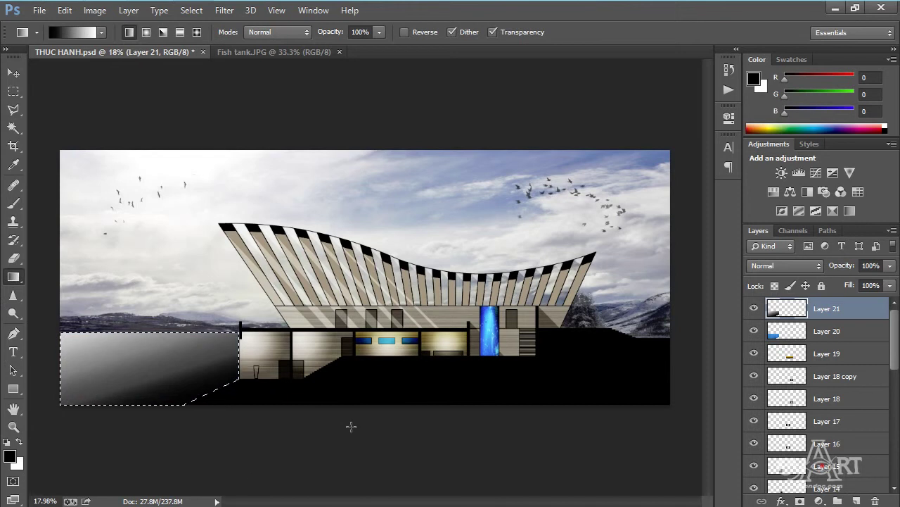
key("ctrl+d")
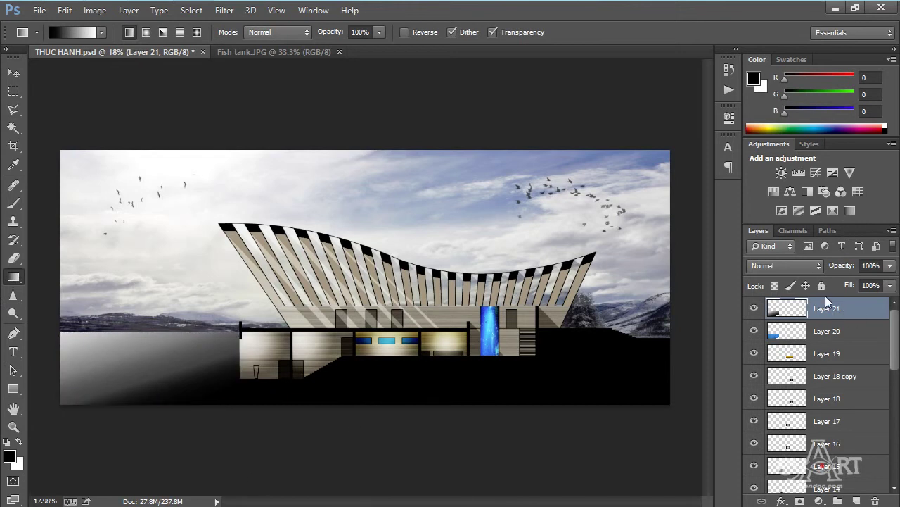
Step: Try the Soft Light blending mode on the gradient layer, and set it to Multiply
left_click(808, 265)
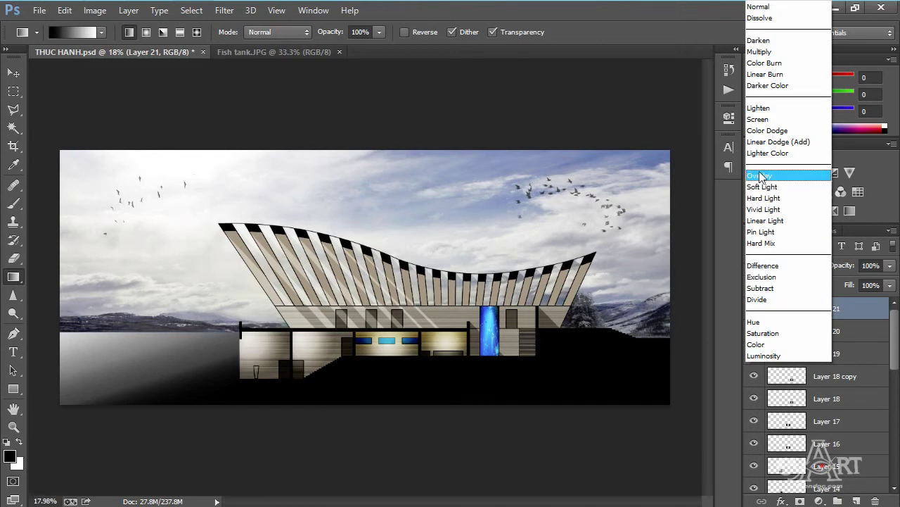
left_click(771, 188)
left_click(776, 265)
left_click(771, 53)
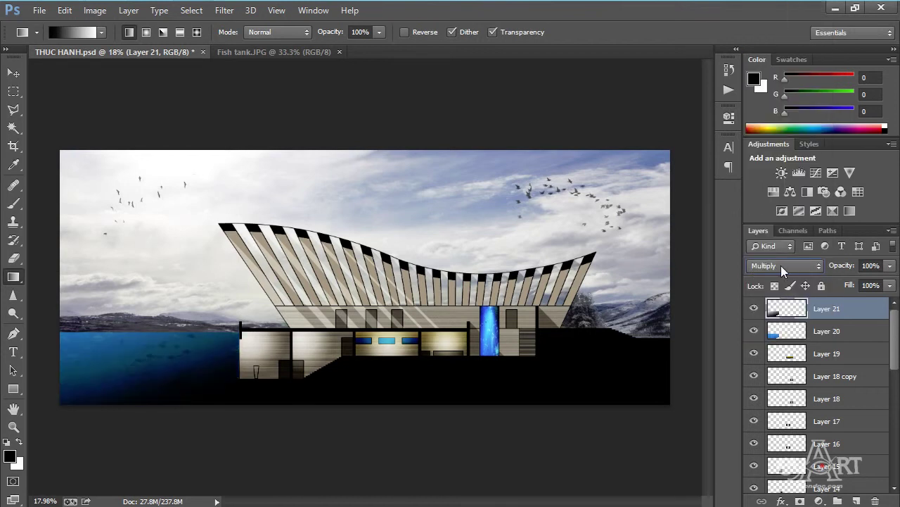
Step: Set the opacity of the Multiply gradient layer over the water to 90%
left_click(890, 266)
left_click_drag(889, 282, 879, 288)
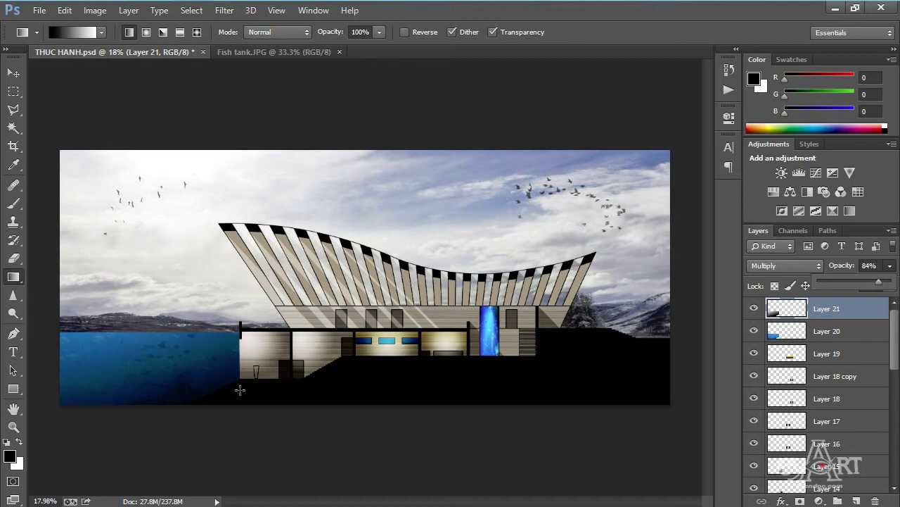
left_click(876, 266)
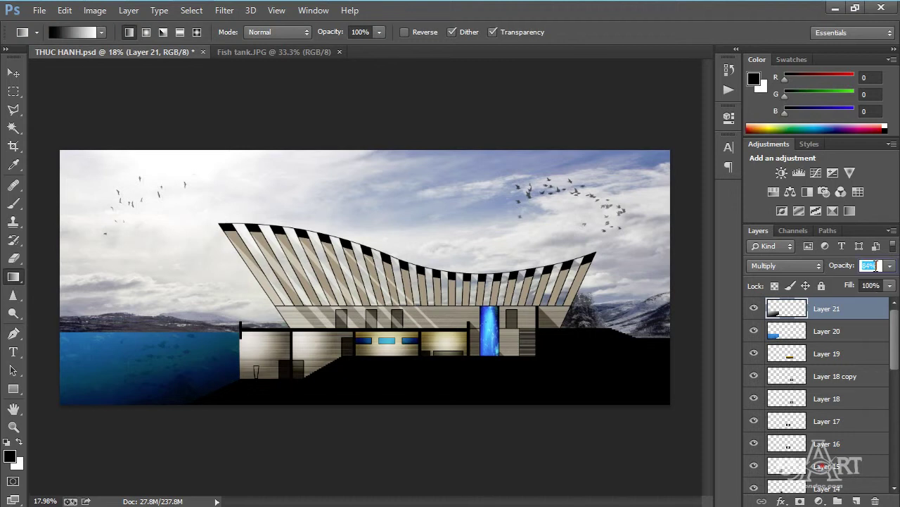
type("50")
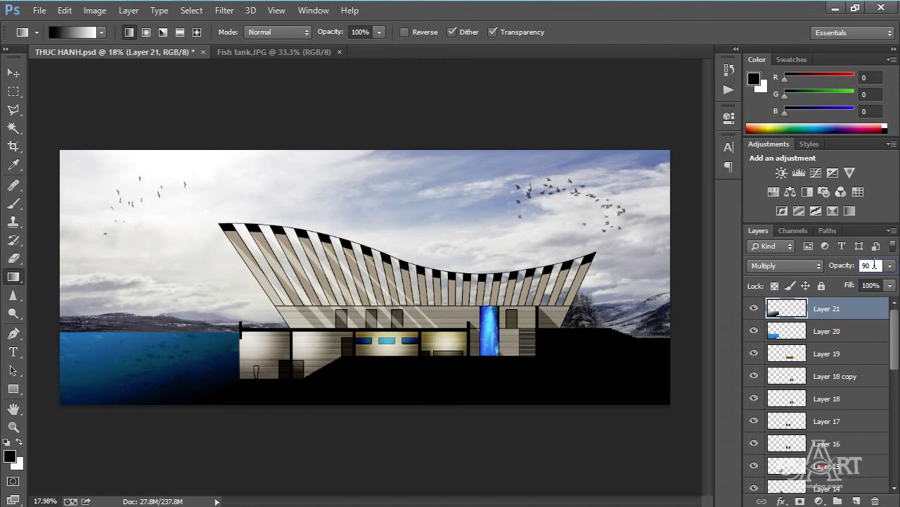
key("Return")
Step: Add a new layer above the gradient and set up a 15 px brush with white as the foreground colour
key("v")
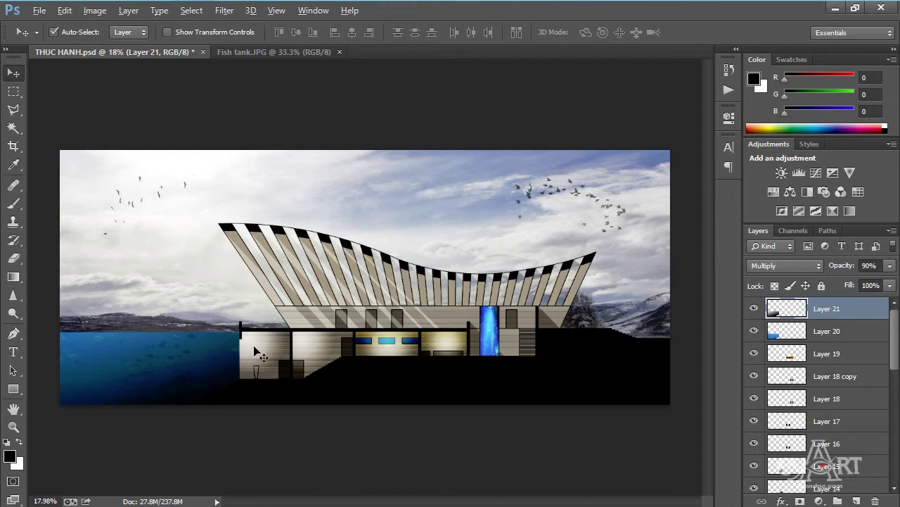
scroll(221, 334, "up", 2)
scroll(204, 342, "up", 2)
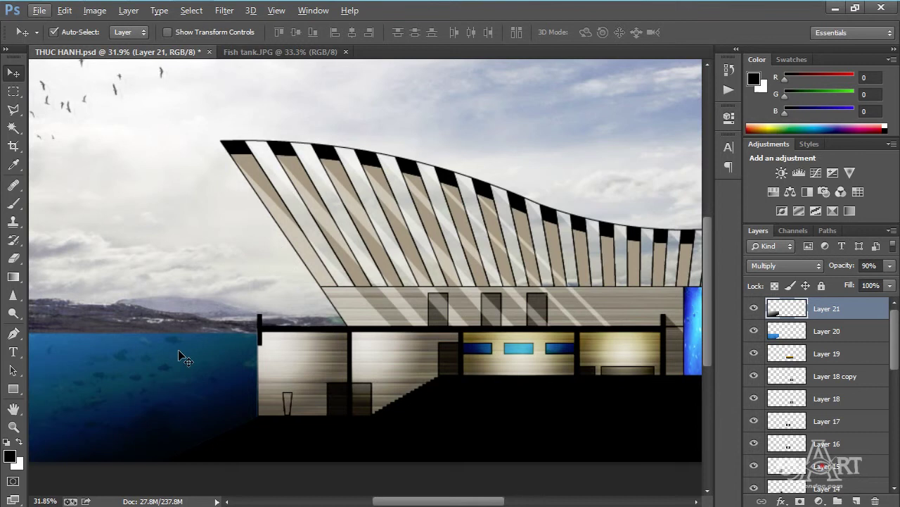
left_click(857, 501)
scroll(232, 290, "up", 1)
left_click(13, 203)
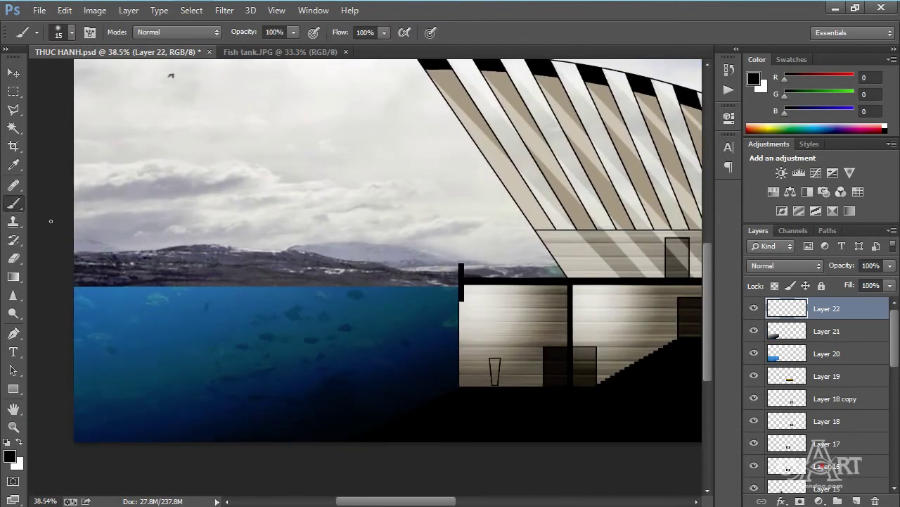
right_click(196, 314)
left_click(212, 410)
double_click(217, 417)
scroll(364, 307, "up", 1)
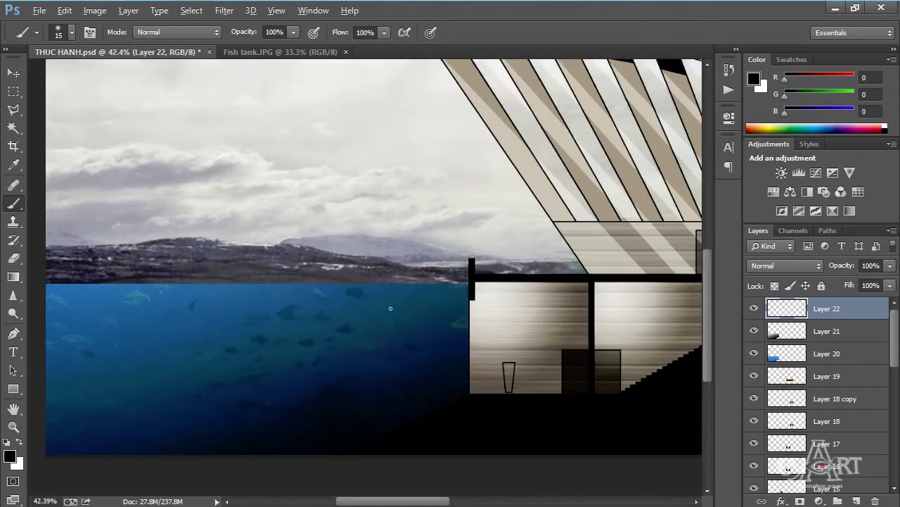
left_click(421, 294)
left_click(20, 439)
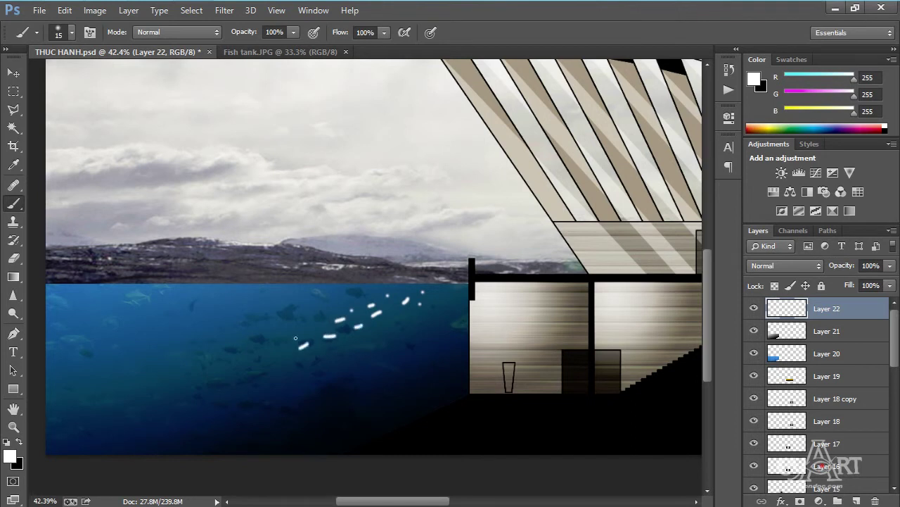
Step: Paint scattered short white dashes and dots diagonally across the water, with a second diagonal row over the adjoining lower room
left_click_drag(273, 350, 252, 358)
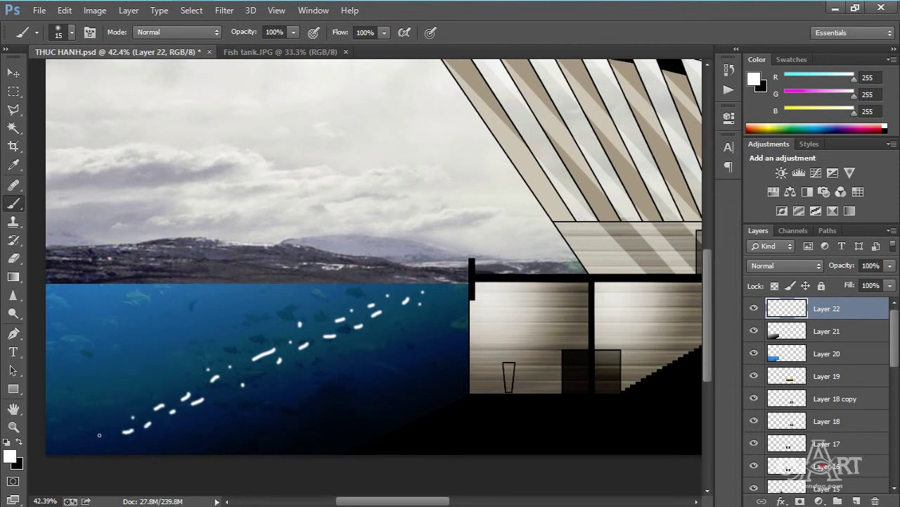
left_click_drag(408, 311, 299, 280)
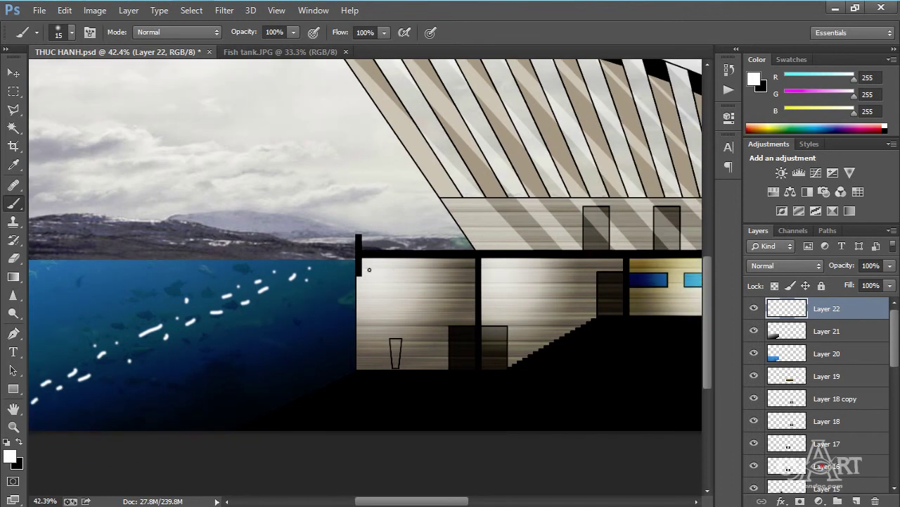
left_click_drag(422, 263, 427, 261)
left_click_drag(439, 266, 438, 271)
left_click_drag(414, 277, 412, 281)
left_click_drag(413, 285, 412, 288)
left_click_drag(391, 304, 388, 312)
scroll(374, 330, "down", 1)
scroll(373, 330, "left", 2)
left_click_drag(412, 229, 418, 224)
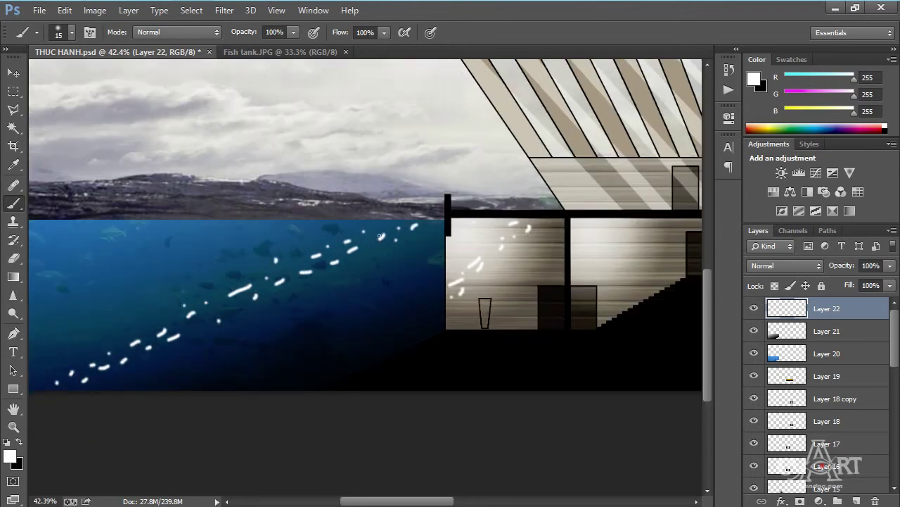
Step: Apply a Radial Blur to the white dashes with amount 50, Zoom method, Best quality and the blur centre in the upper-left corner
scroll(374, 304, "down", 3, "alt")
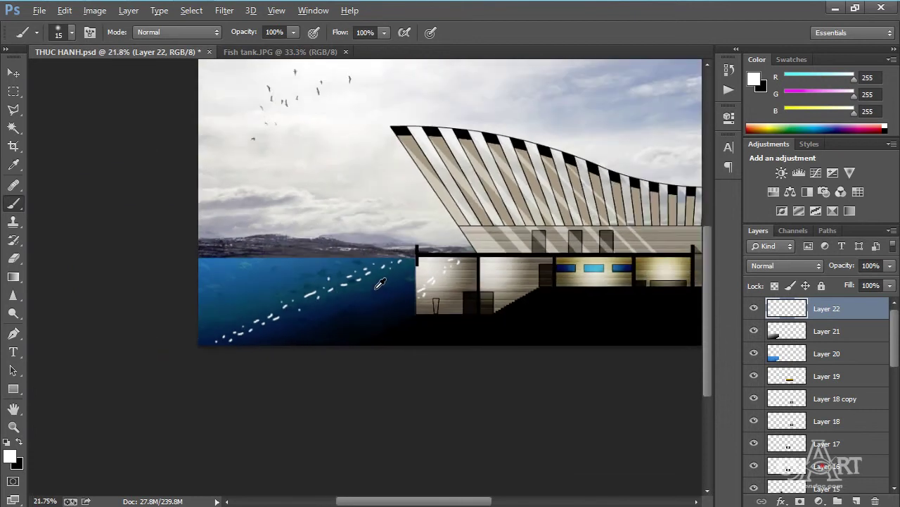
scroll(296, 269, "up", 1, "alt")
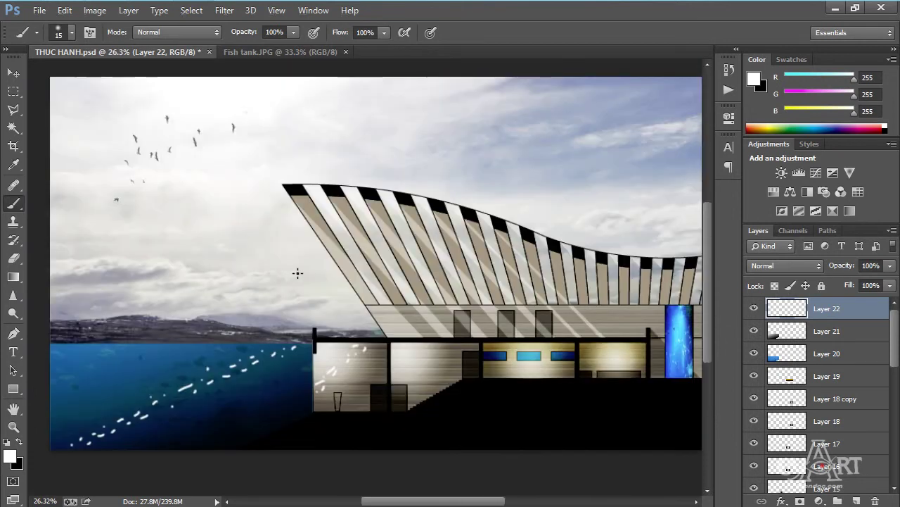
left_click(224, 11)
mouse_move(250, 164)
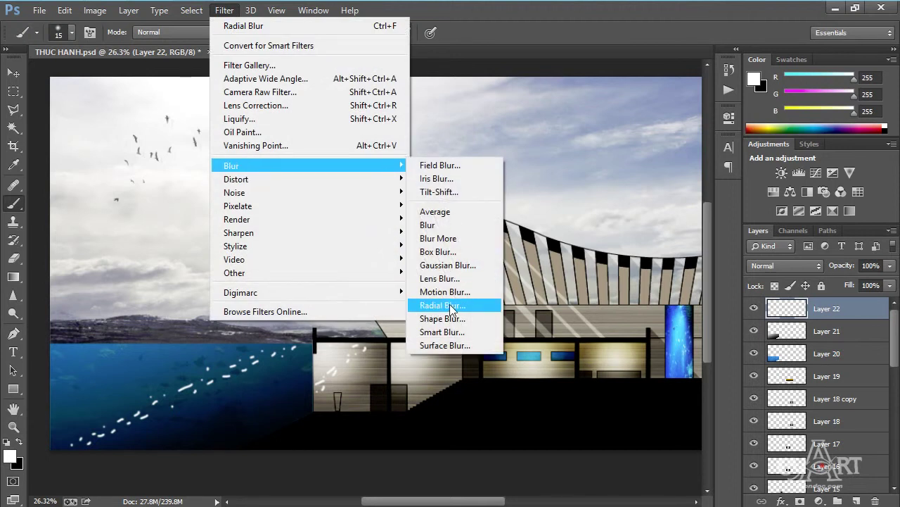
left_click(452, 305)
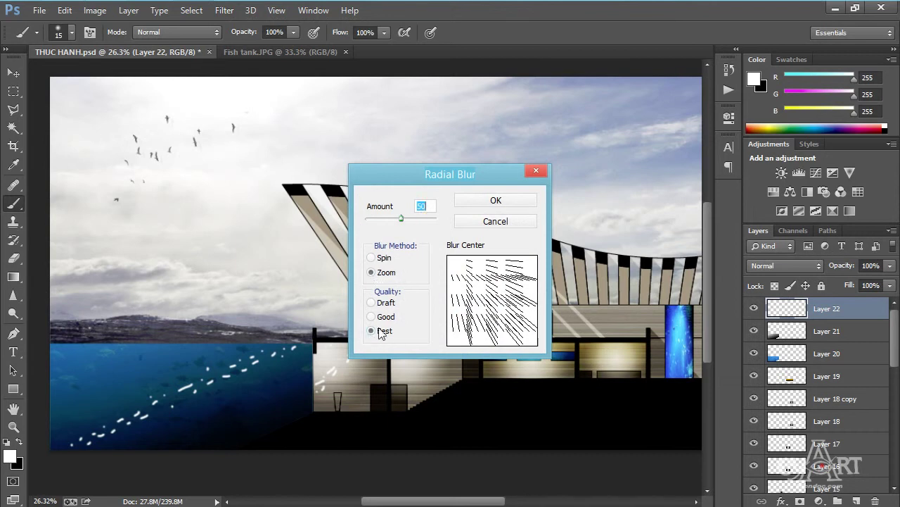
left_click_drag(456, 266, 491, 301)
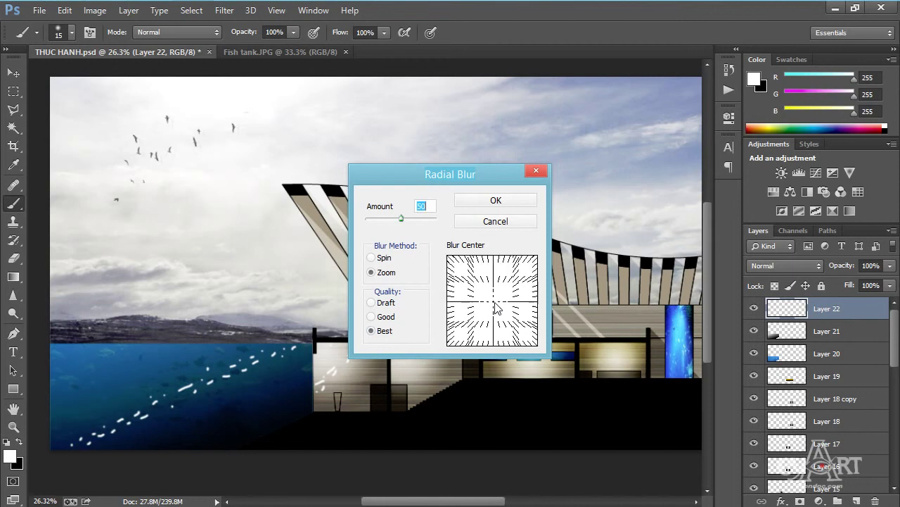
left_click_drag(492, 305, 450, 263)
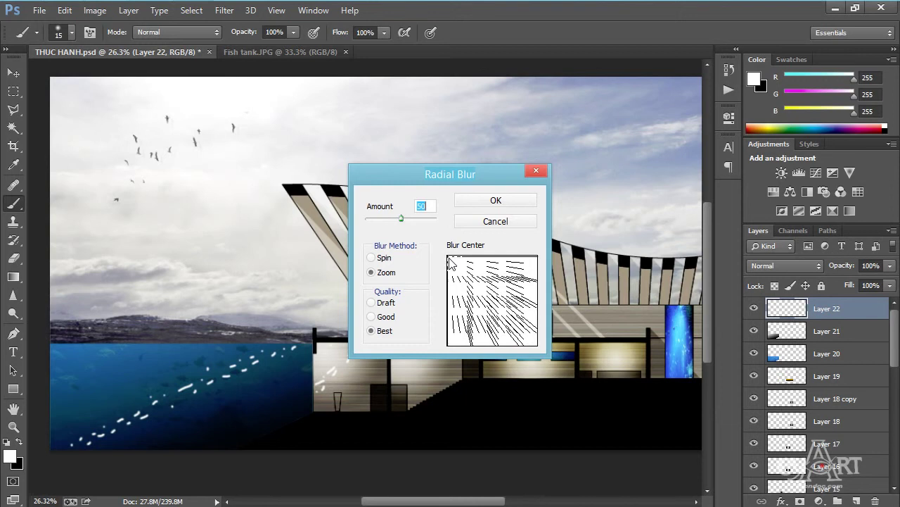
left_click(496, 202)
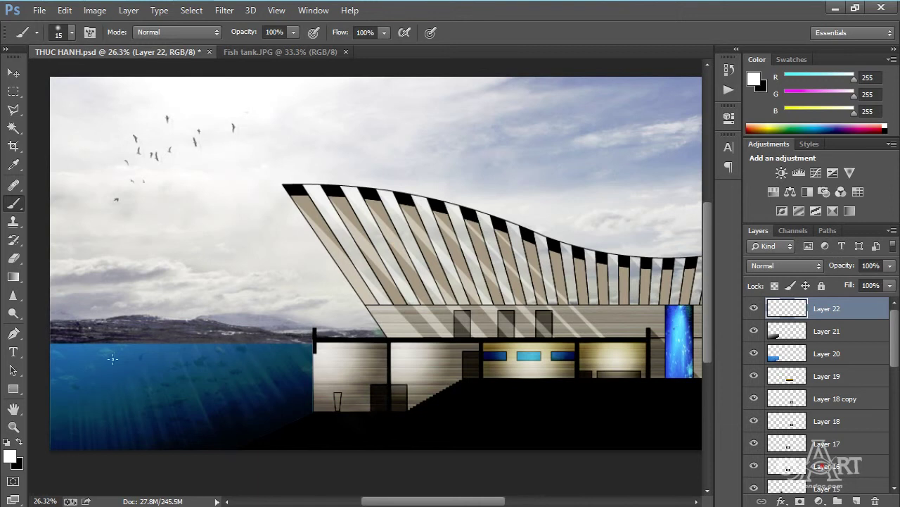
scroll(376, 395, "up", 3)
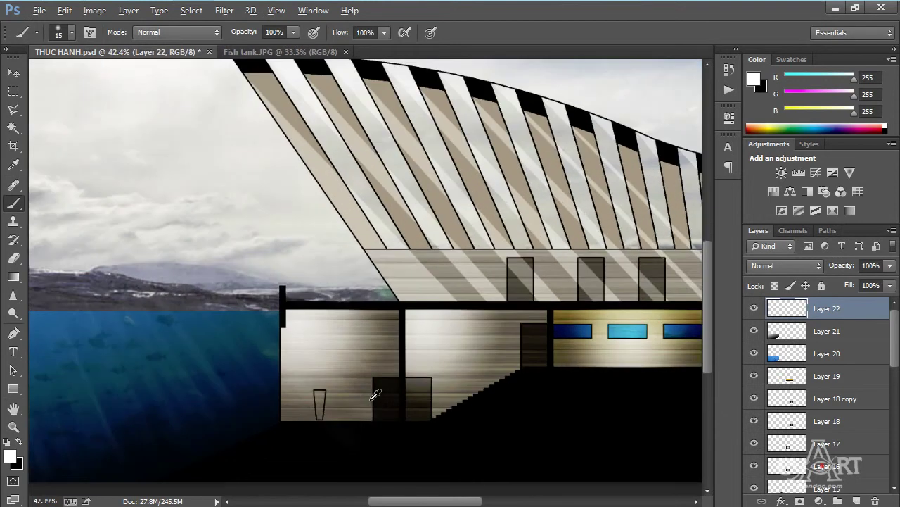
scroll(274, 378, "down", 5)
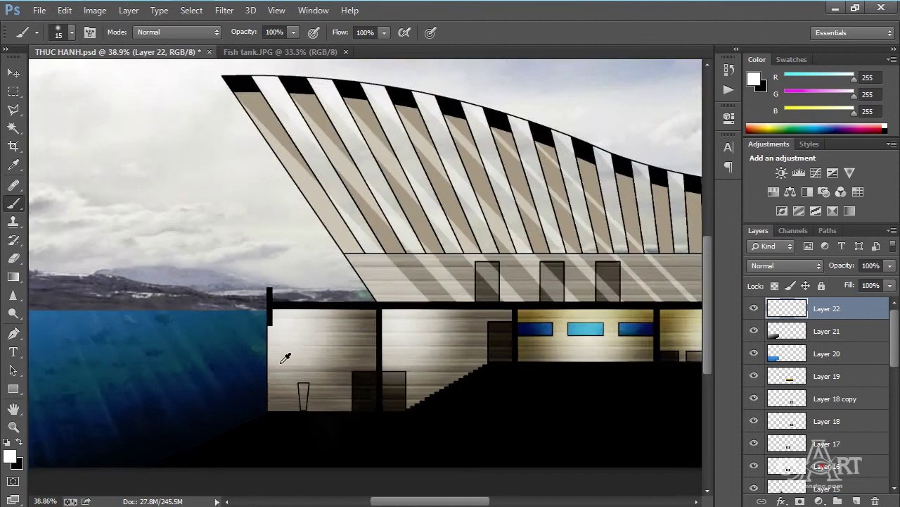
scroll(255, 342, "up", 1)
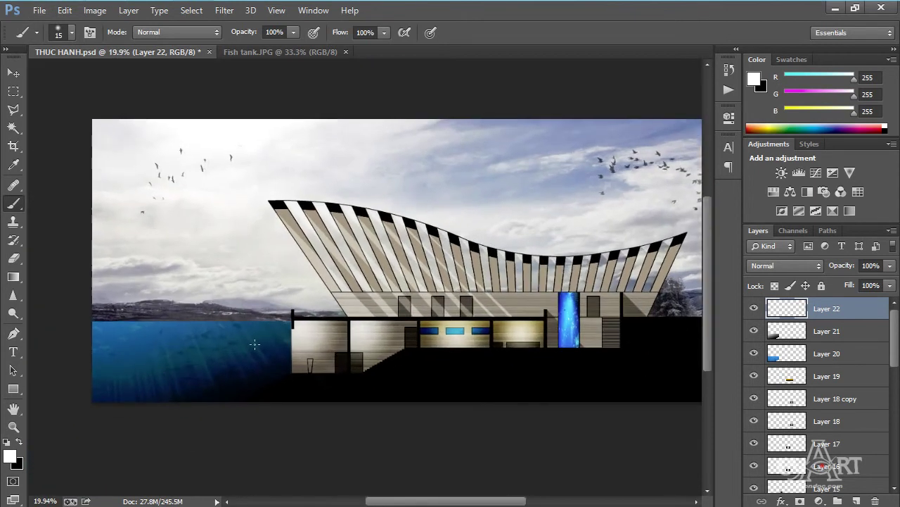
scroll(136, 328, "up", 3)
key("alt")
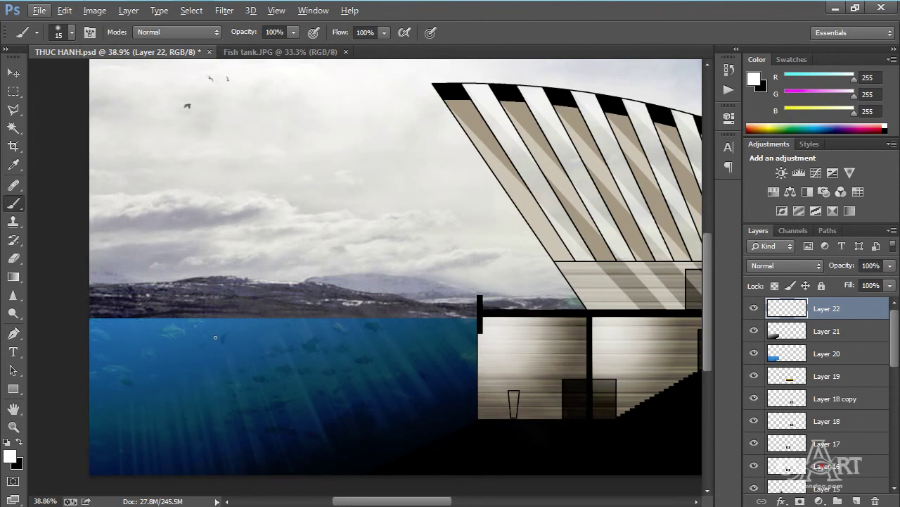
scroll(272, 325, "down", 3)
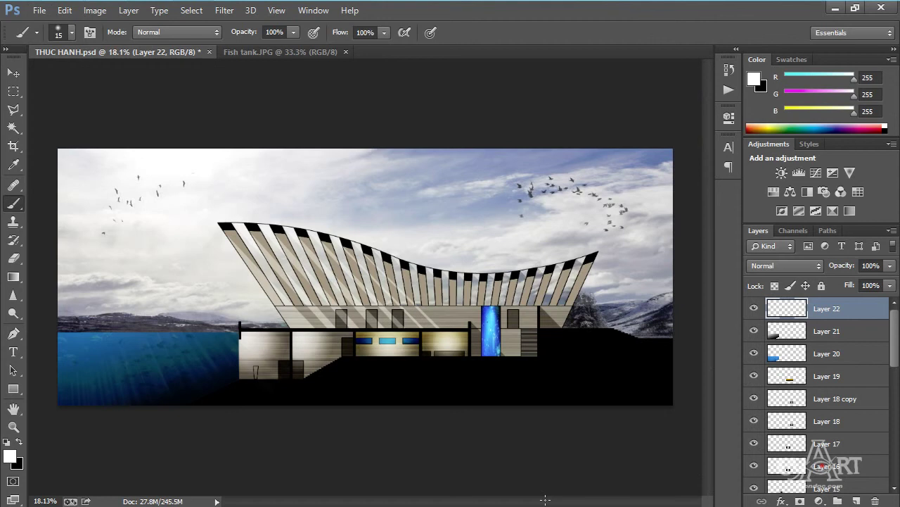
Step: Open Ca voi.png and bring its whale into THUC HANH.psd over the water area
key("ctrl+o")
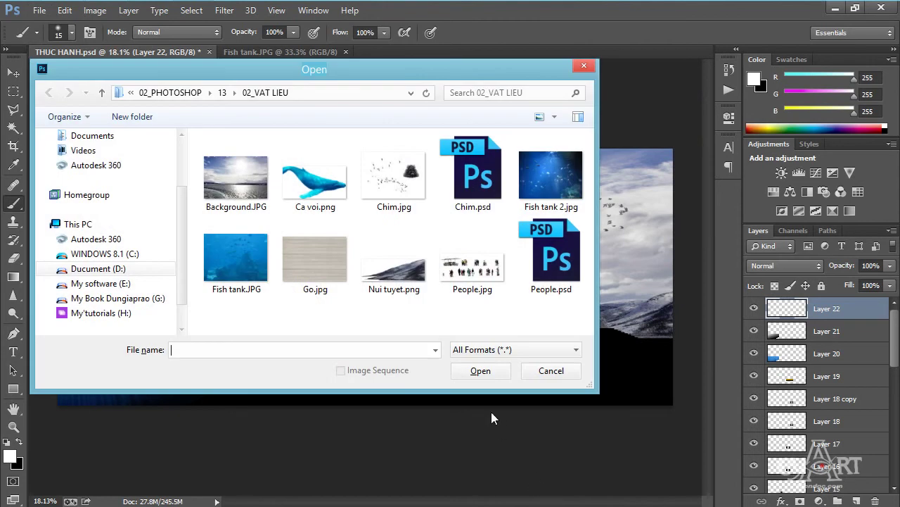
left_click(319, 191)
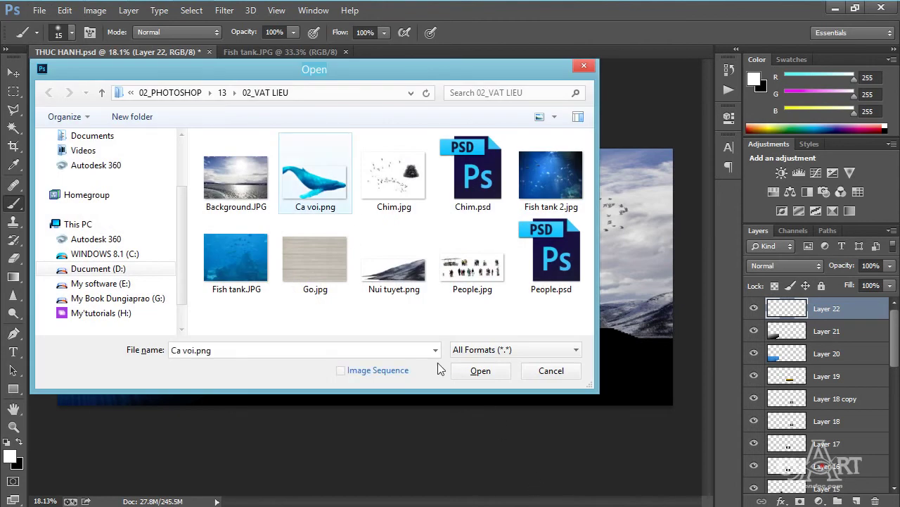
left_click(481, 372)
key("v")
mouse_move(394, 293)
left_mouse_down()
mouse_move(247, 110)
mouse_move(187, 57)
mouse_move(286, 309)
mouse_move(197, 352)
mouse_move(130, 373)
mouse_move(121, 366)
left_mouse_up()
Step: Scale the whale to about 79% at the water's left edge and set its layer opacity to 63%
key("ctrl+t")
left_click_drag(169, 392, 127, 365)
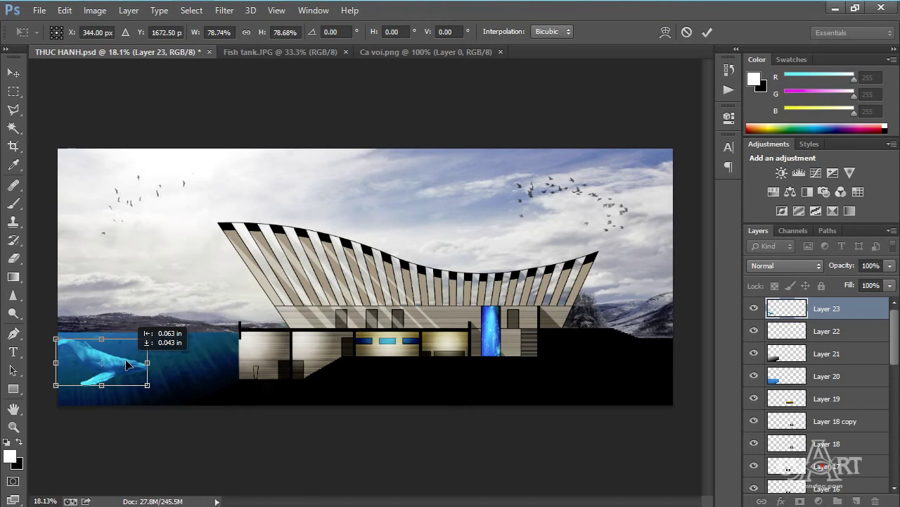
key("Return")
left_click(891, 266)
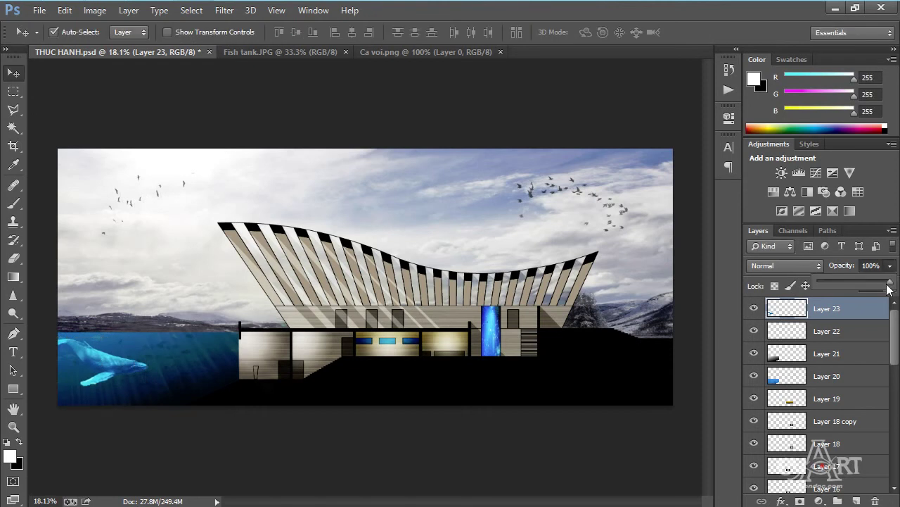
left_click_drag(884, 281, 864, 282)
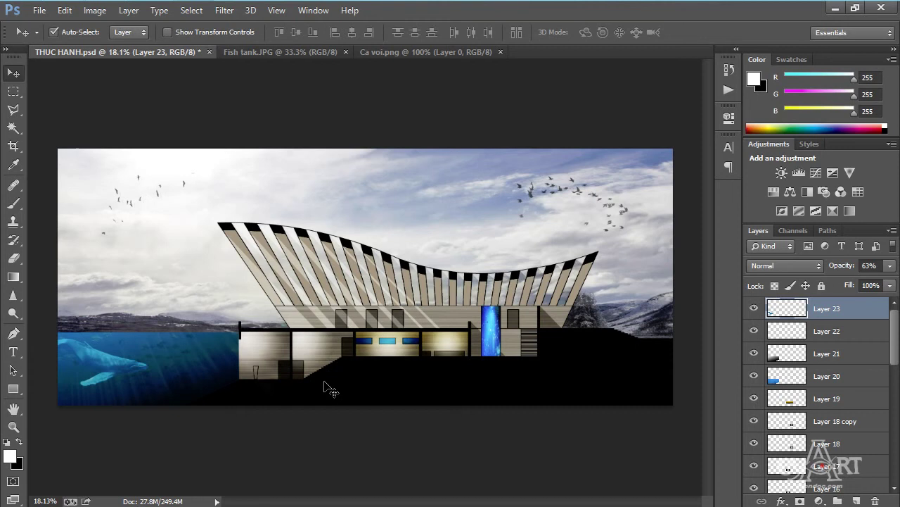
Step: Open People.psd and bring its upper row, the cafeteria and groups 1 to 4, into THUC HANH.psd
key("ctrl+o")
left_click(563, 292)
left_click(480, 371)
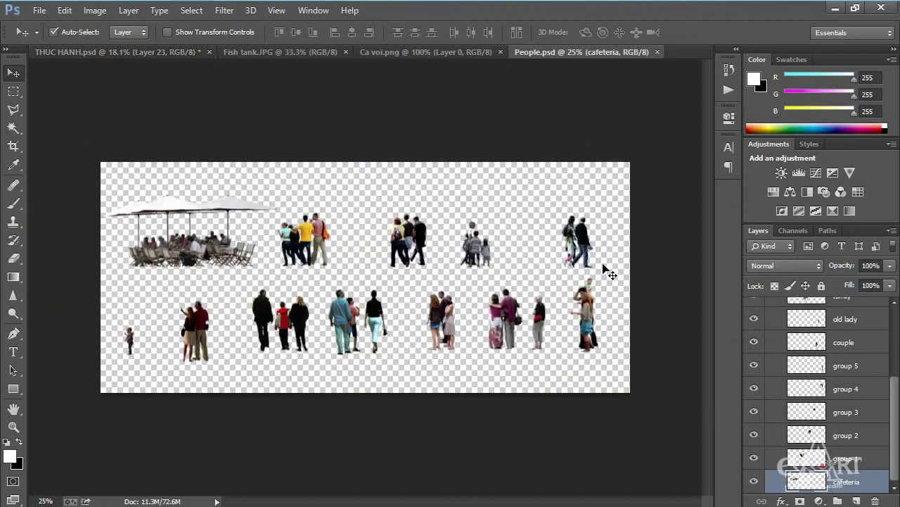
left_click_drag(674, 156, 50, 247)
left_click_drag(232, 211, 348, 310)
Step: Scale the imported cafeteria and people layers to about 60% and stand them on the building's upper floor
key("ctrl+t")
left_click_drag(581, 284, 438, 305)
scroll(367, 336, "up", 4)
scroll(372, 342, "up", 2)
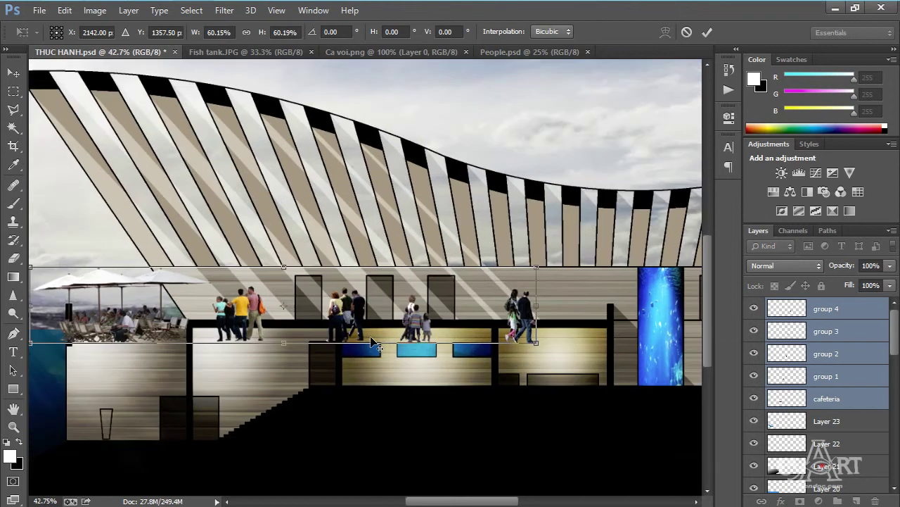
left_click_drag(340, 312, 363, 293)
scroll(206, 308, "up", 3)
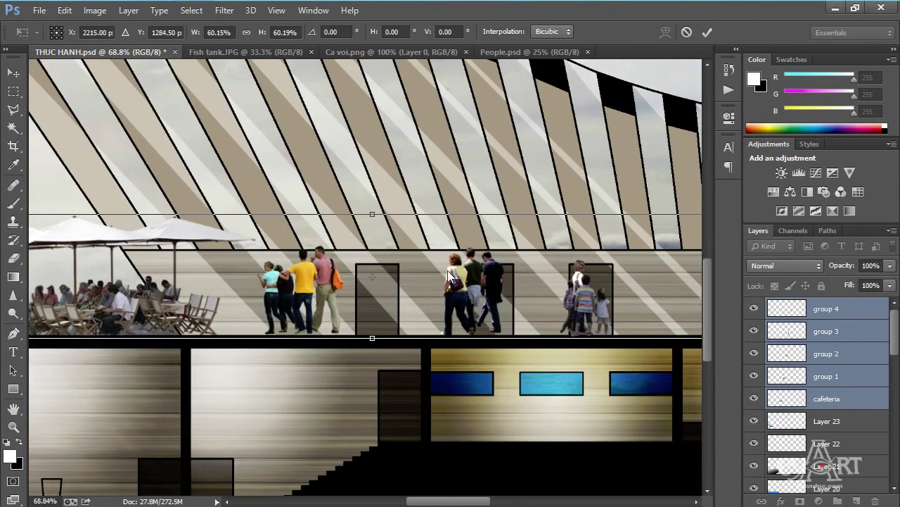
scroll(423, 293, "down", 2)
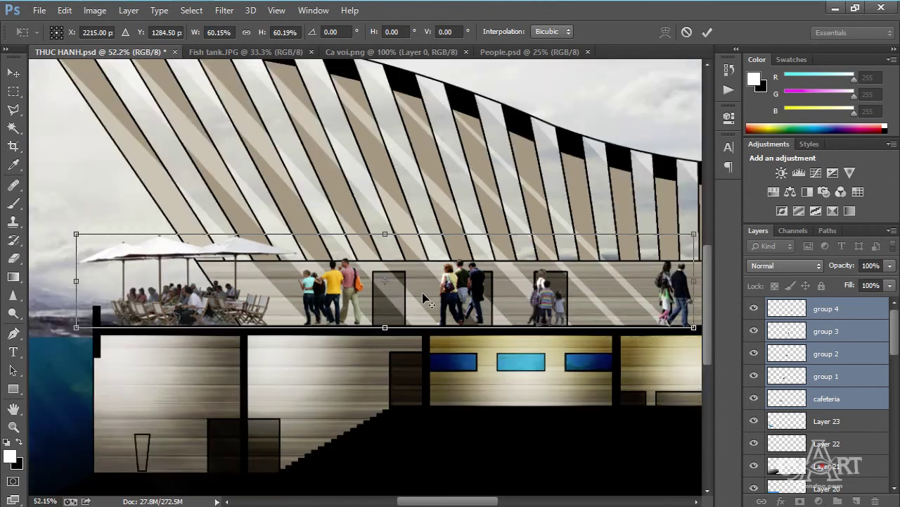
Step: Reduce the cafeteria and people layers to about 38% and move them along the upper floor to the terrace end beside the water
left_click_drag(76, 327, 293, 327)
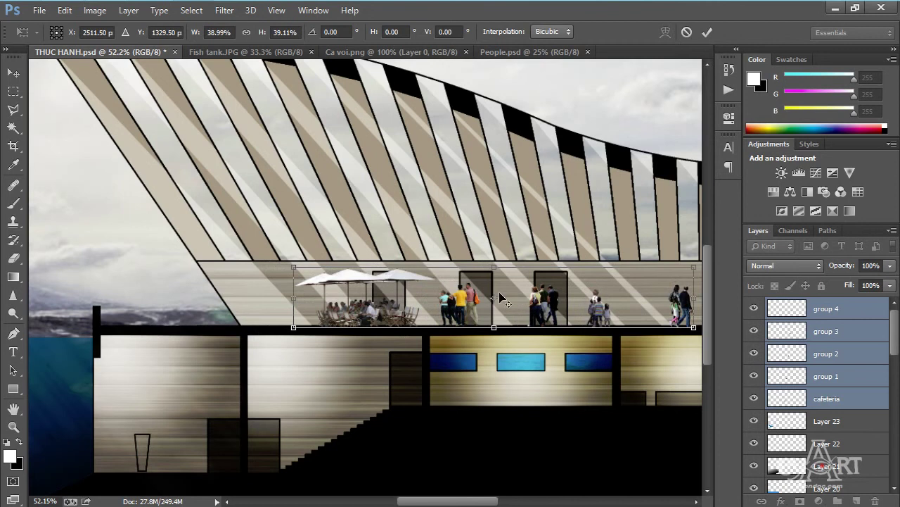
left_click_drag(293, 269, 303, 268)
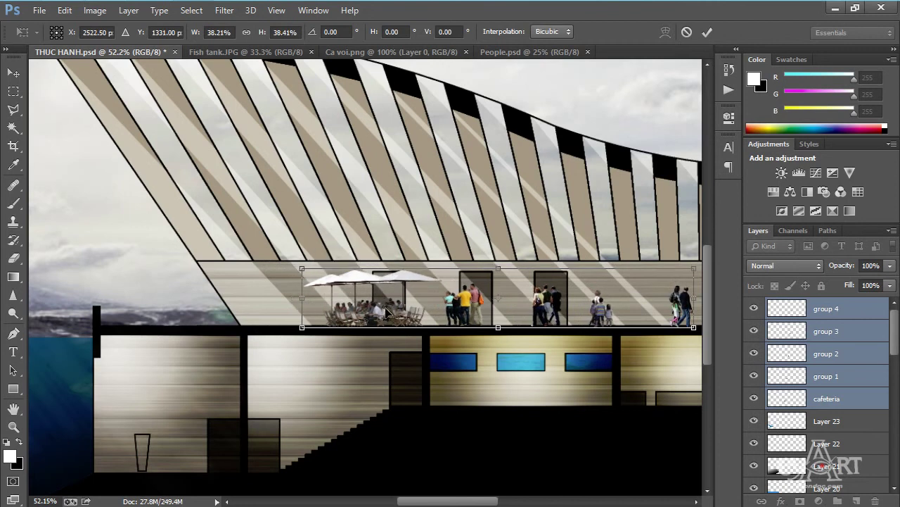
left_click_drag(390, 315, 191, 318)
key("Return")
scroll(465, 141, "down", 2)
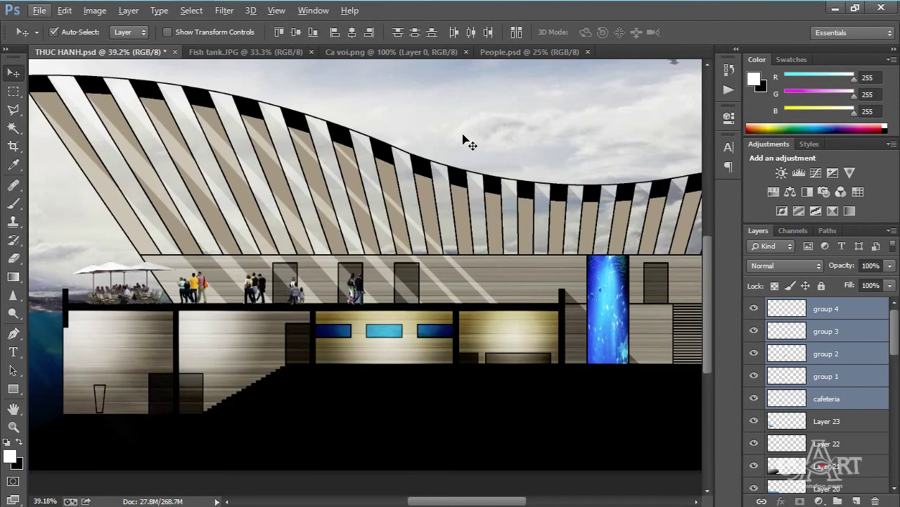
Step: Spread groups 1 to 4 along the upper floor, with group 4 beyond the aquarium column and groups 2 and 3 by the middle doors
left_click(404, 304)
left_click(360, 288)
left_click_drag(360, 286, 647, 297)
left_click_drag(299, 295, 418, 298)
left_click_drag(258, 294, 365, 296)
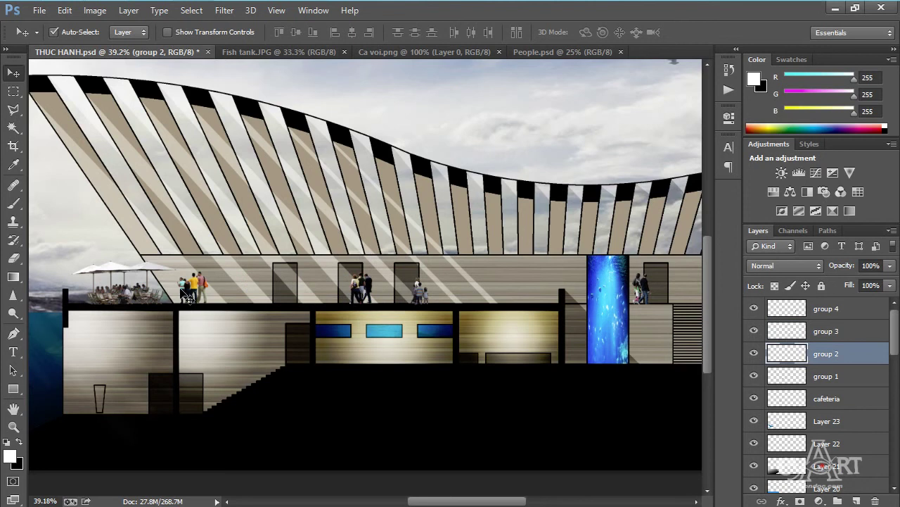
left_click_drag(188, 298, 205, 298)
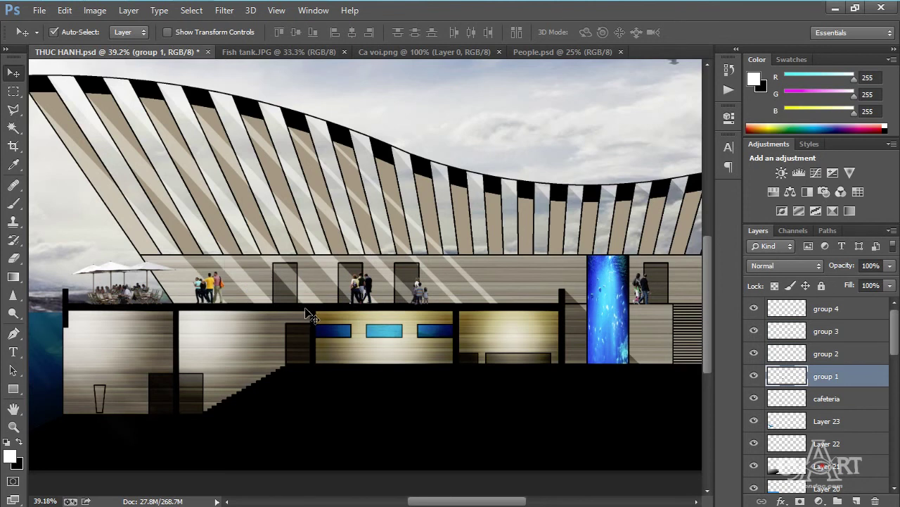
Step: Bring the lower row of people in People.psd, from the kid to group 5, into THUC HANH.psd
scroll(310, 315, "down", 1)
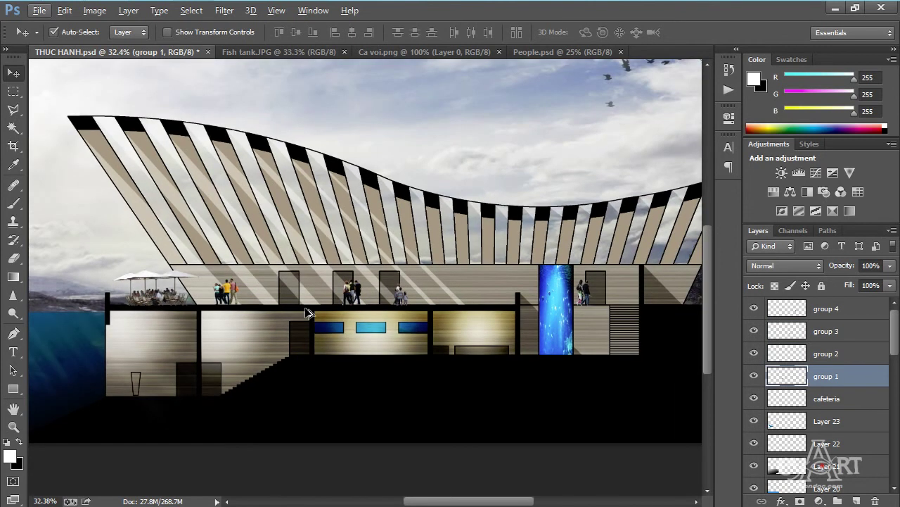
left_click(548, 53)
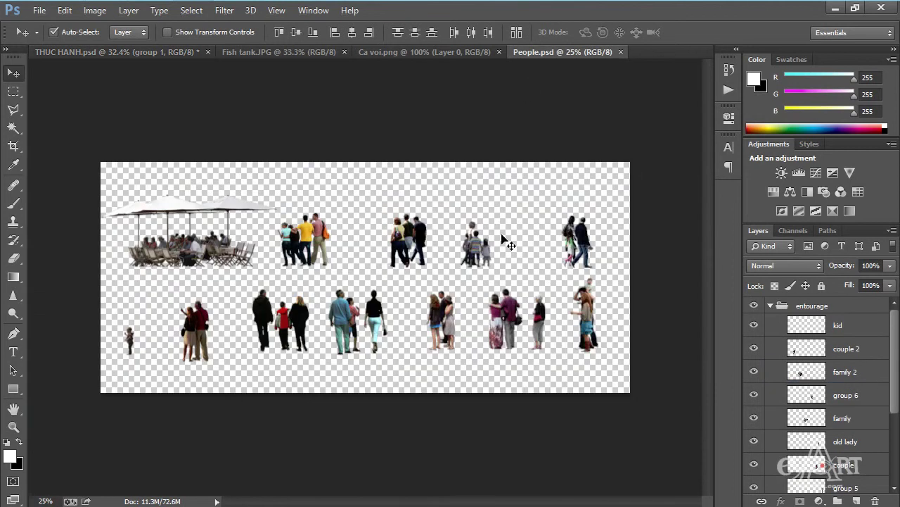
left_click_drag(619, 377, 100, 302)
left_click_drag(197, 336, 349, 332)
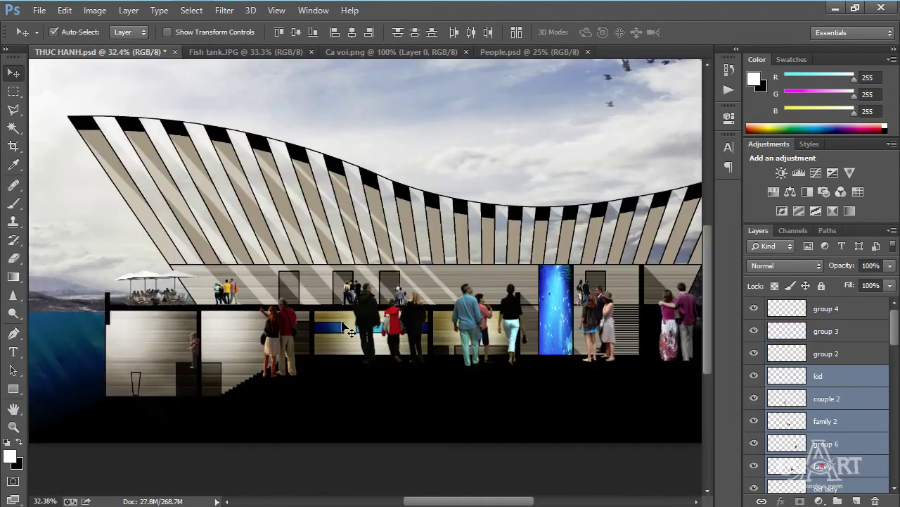
Step: Scale the newly imported people layers to below 41% and stand them on the floor of the rooms under the main slab
key("ctrl+t")
left_click_drag(180, 272, 279, 328)
scroll(479, 391, "up", 2)
scroll(478, 391, "up", 2)
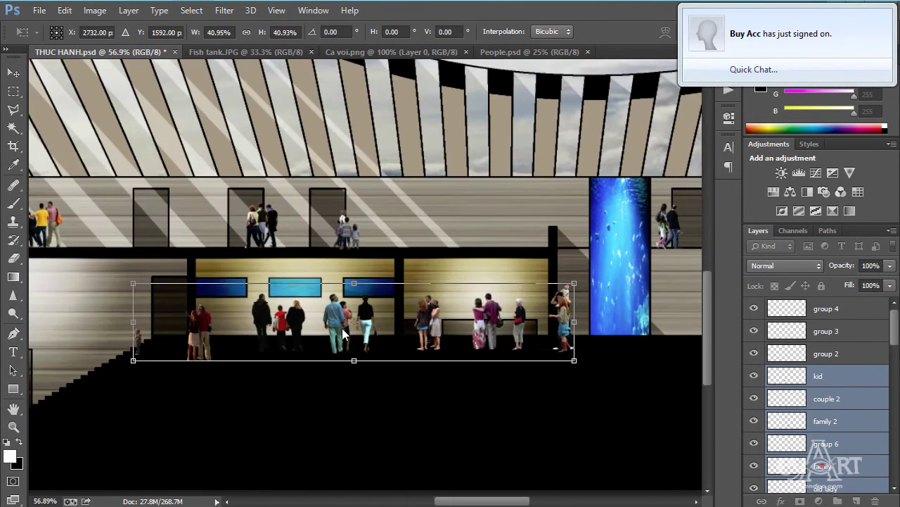
left_click_drag(340, 325, 333, 309)
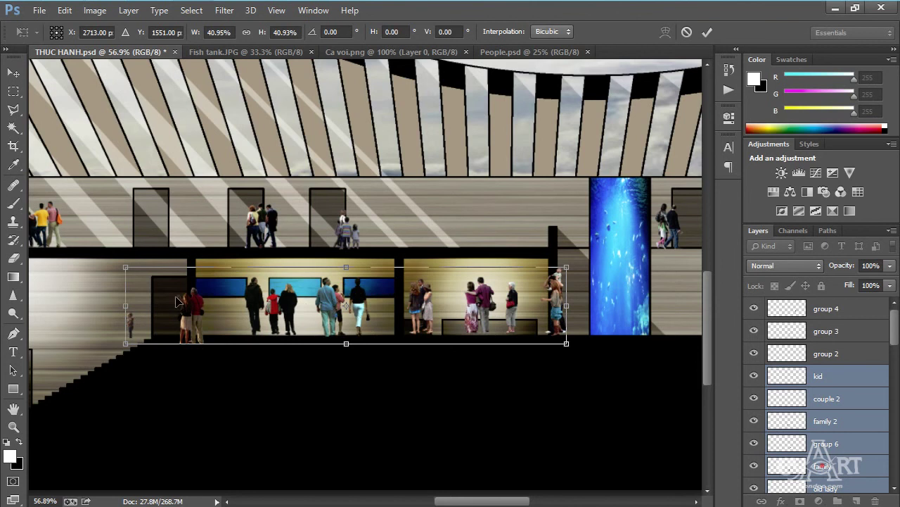
left_click_drag(127, 268, 193, 296)
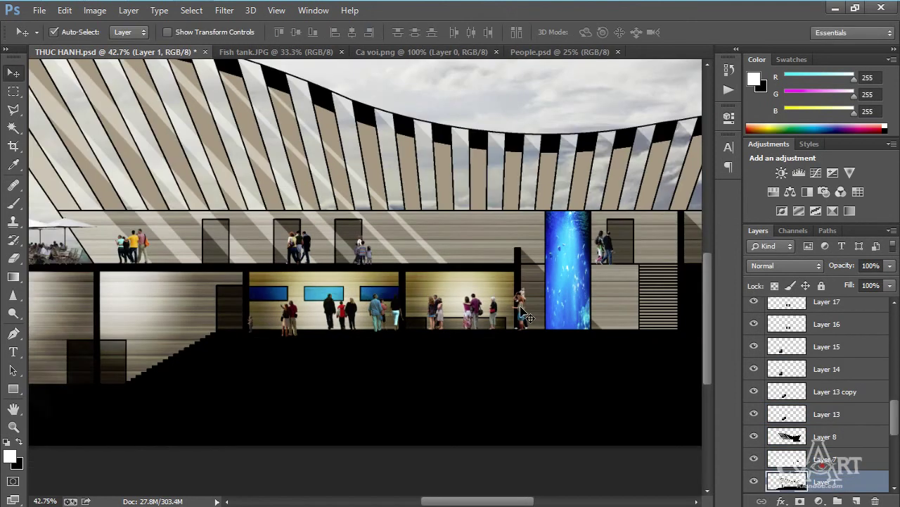
Step: Move group 5 beyond the aquarium column and place the kid and couple 2 in the lowest room beside the water
left_click_drag(526, 312, 600, 310)
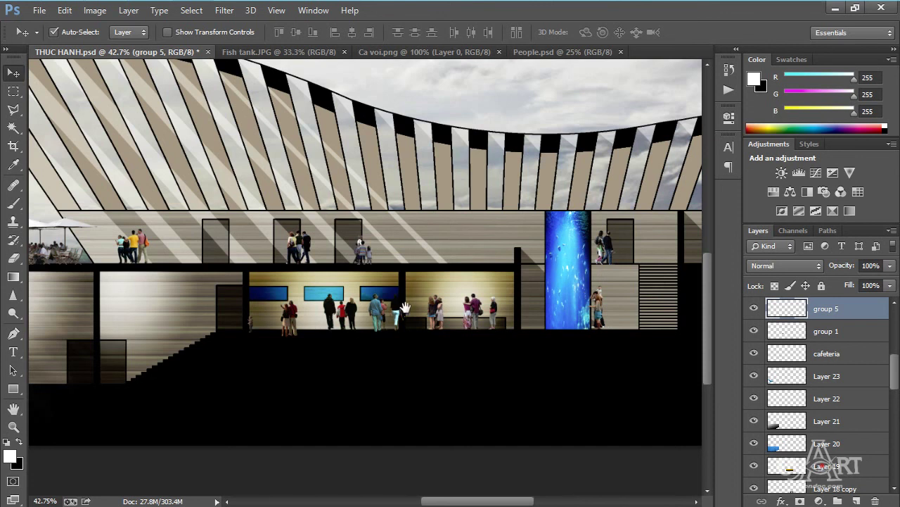
left_click_drag(405, 306, 531, 294)
left_click_drag(422, 308, 126, 360)
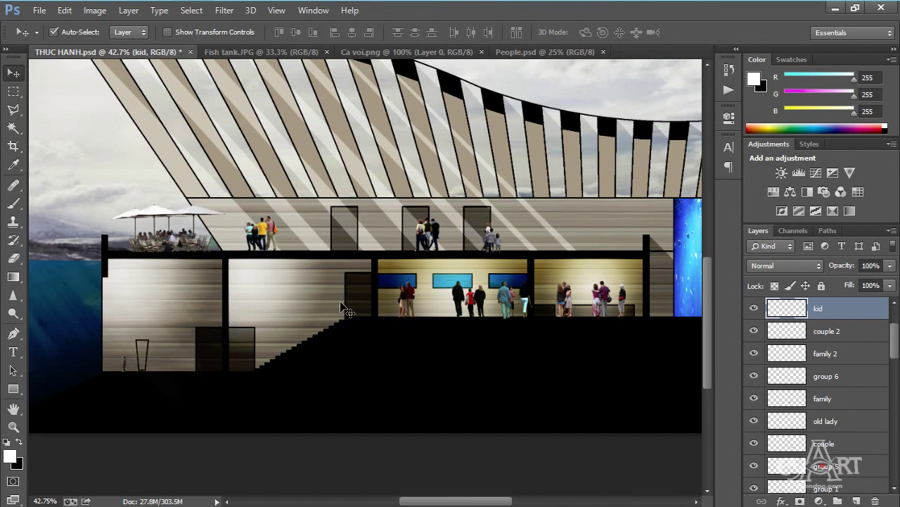
left_click_drag(410, 301, 163, 350)
Step: Space out family 2 and group 6 in the room with the blue panels and fine-tune group 5's position on the floor
left_click_drag(458, 299, 414, 297)
left_click_drag(505, 299, 496, 295)
left_click(514, 351)
left_click_drag(514, 351, 513, 355)
scroll(367, 311, "down", 5)
scroll(365, 305, "up", 2)
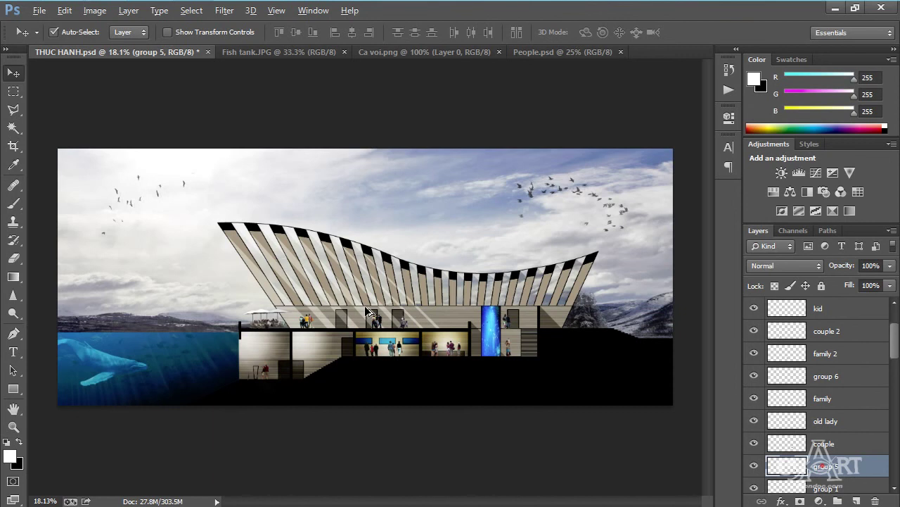